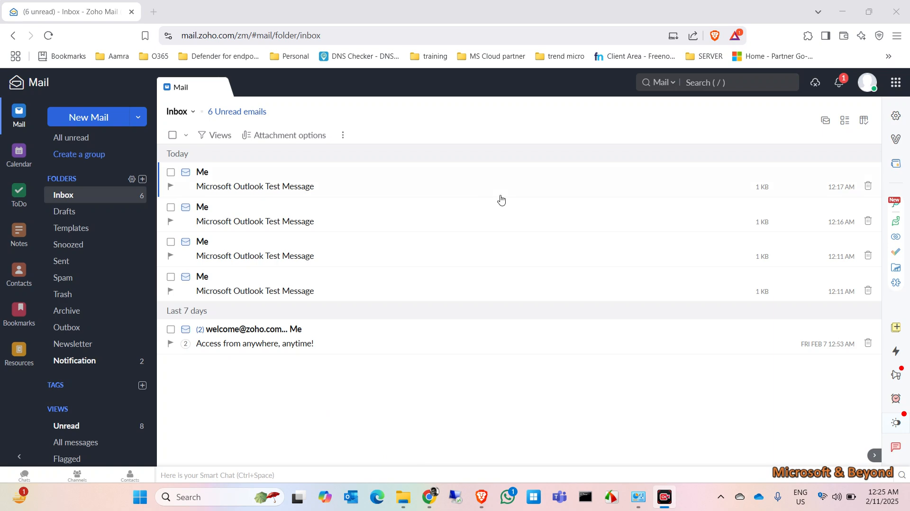
Open Zoho Mail's settings from the inbox of Outlook test messages.
click(896, 117)
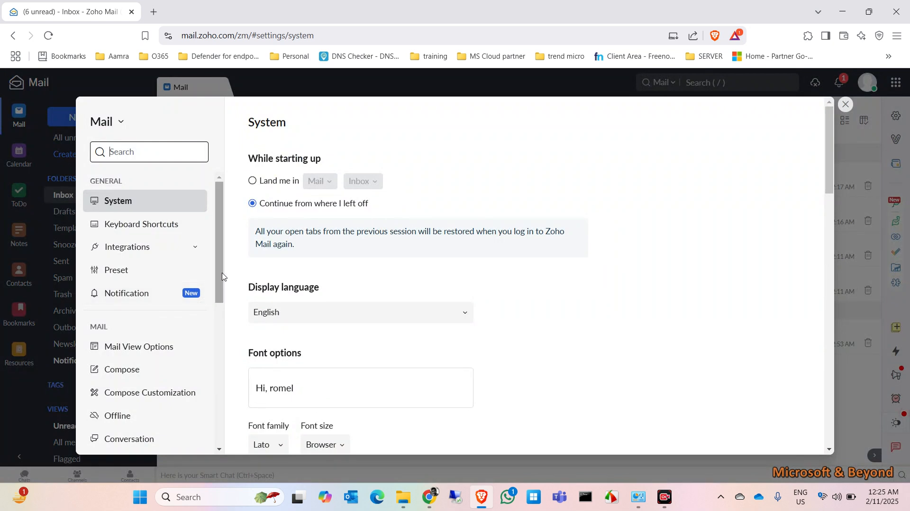
Look up Zoho's POP3 servers (poppro.zoho.com 995, smtppro.zoho.com 465, SSL), then bring up Control Panel.
drag(222, 276, 223, 398)
click(153, 389)
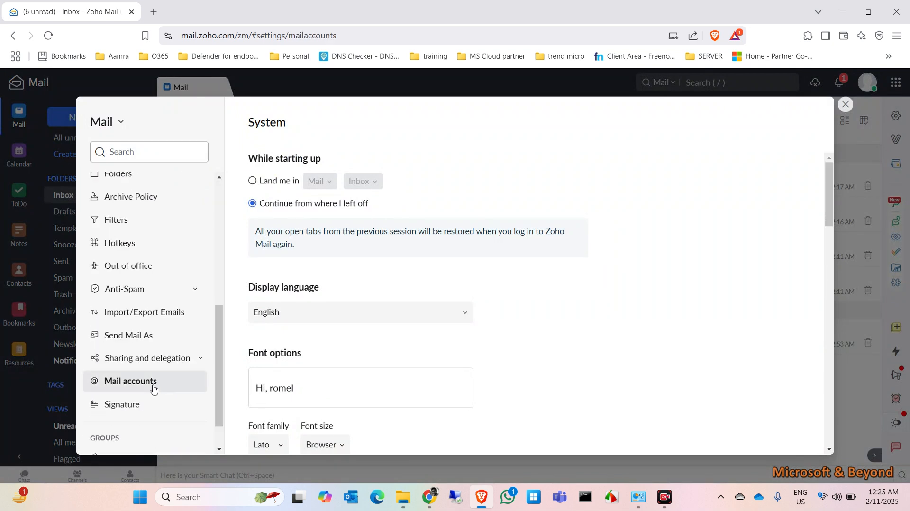
scroll(674, 308, down, 1)
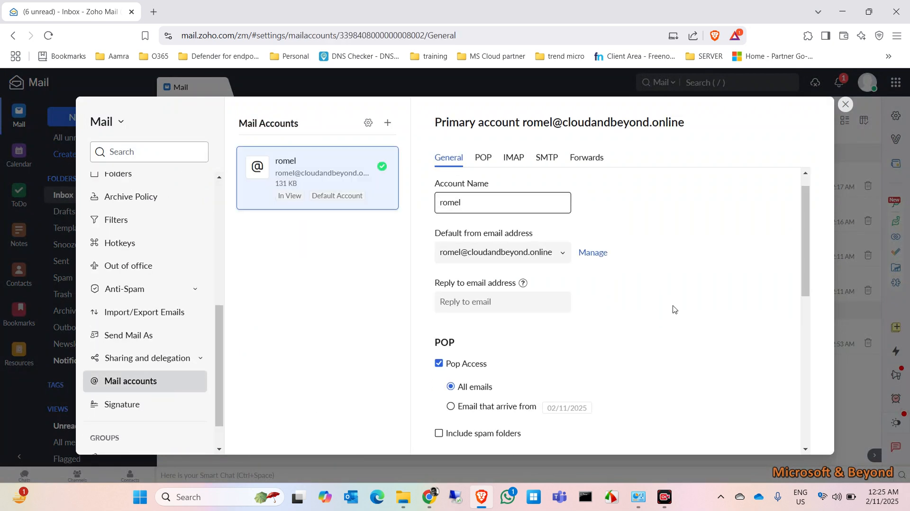
scroll(674, 309, down, 5)
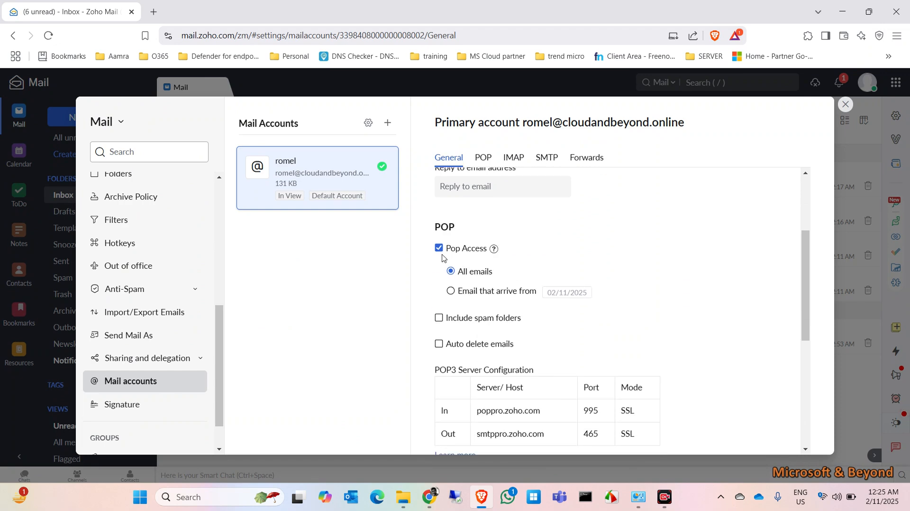
mouse_move(493, 248)
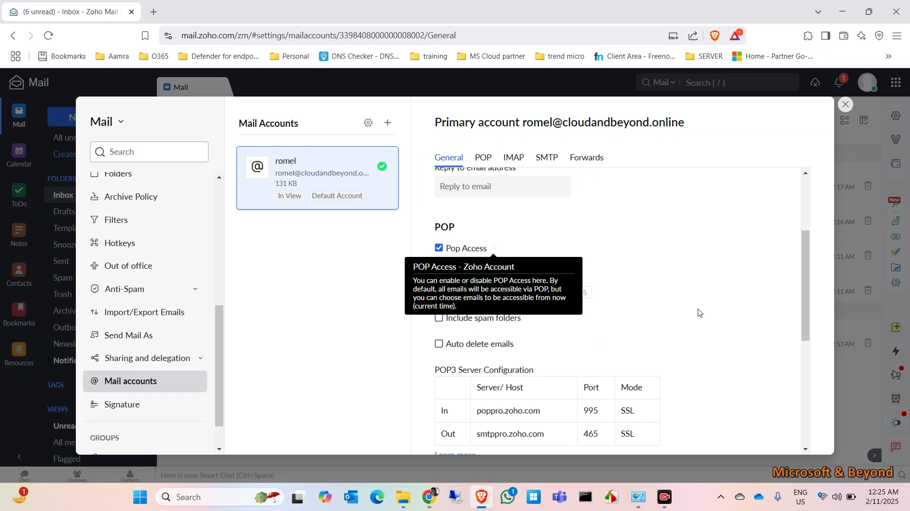
scroll(698, 312, down, 3)
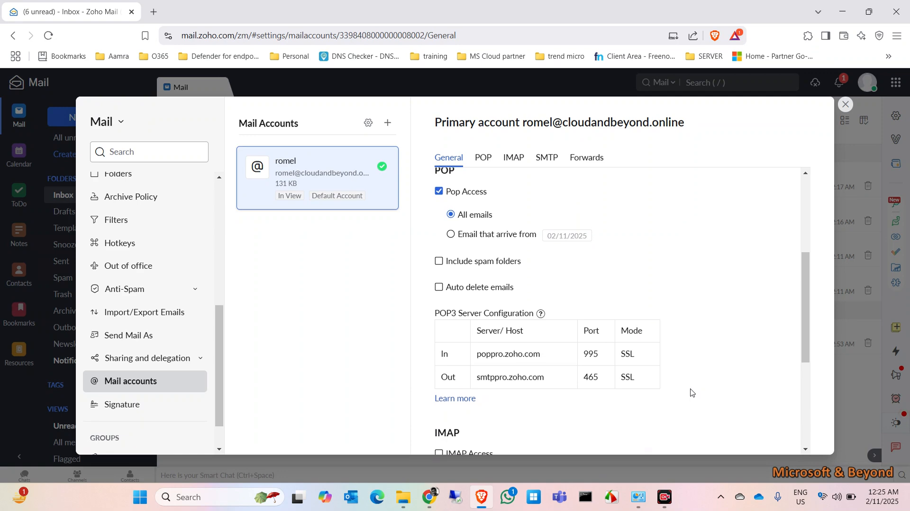
click(634, 505)
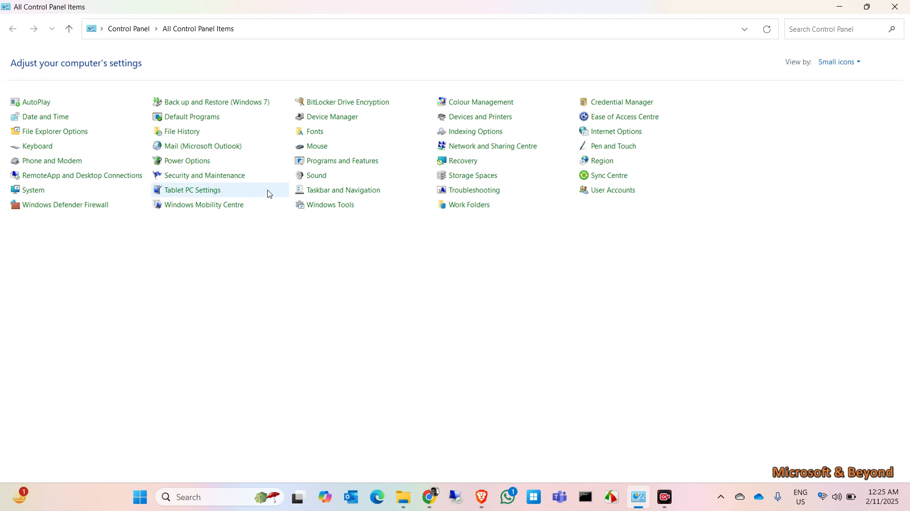
Create a new mail profile named outlook in the Mail applet.
click(208, 151)
click(60, 158)
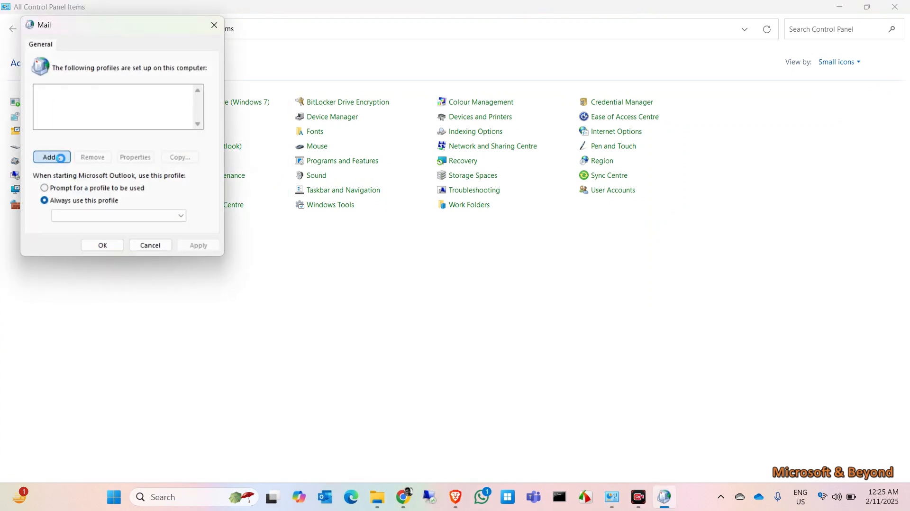
text(outlook)
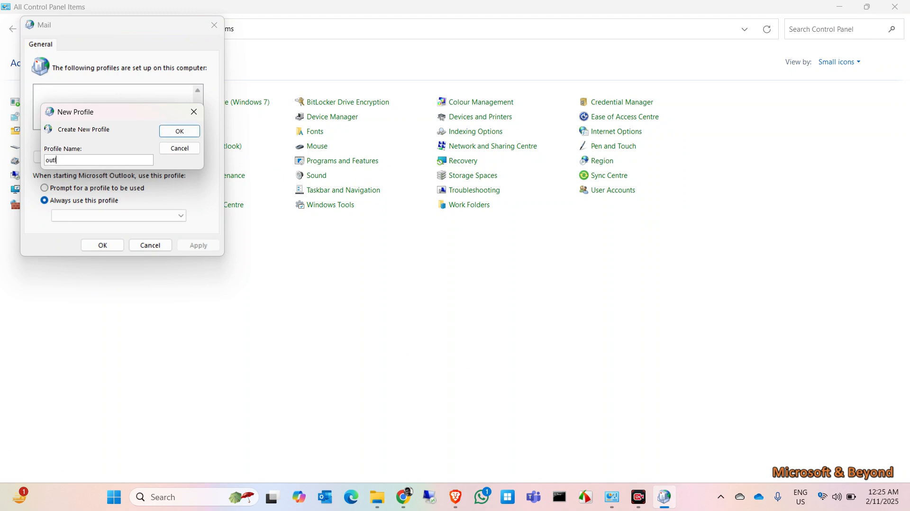
key(Return)
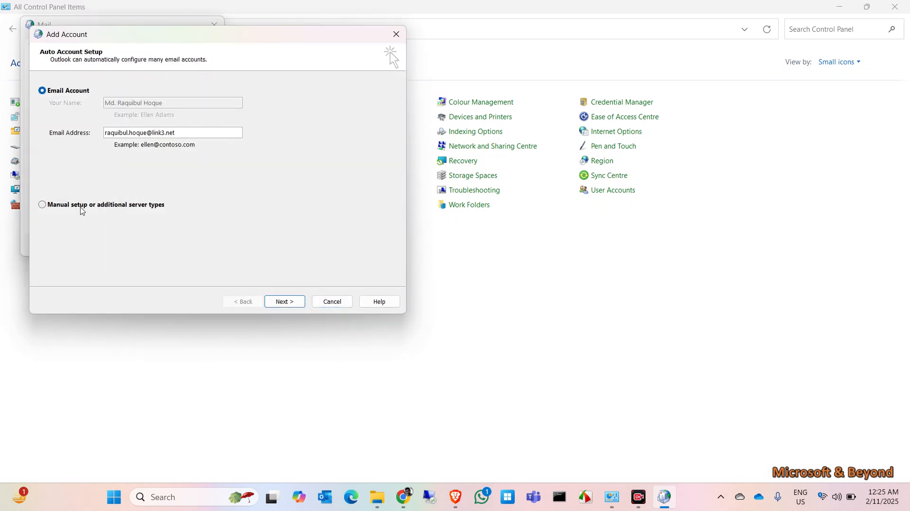
Choose manual setup with a POP or IMAP account type.
click(82, 209)
click(284, 301)
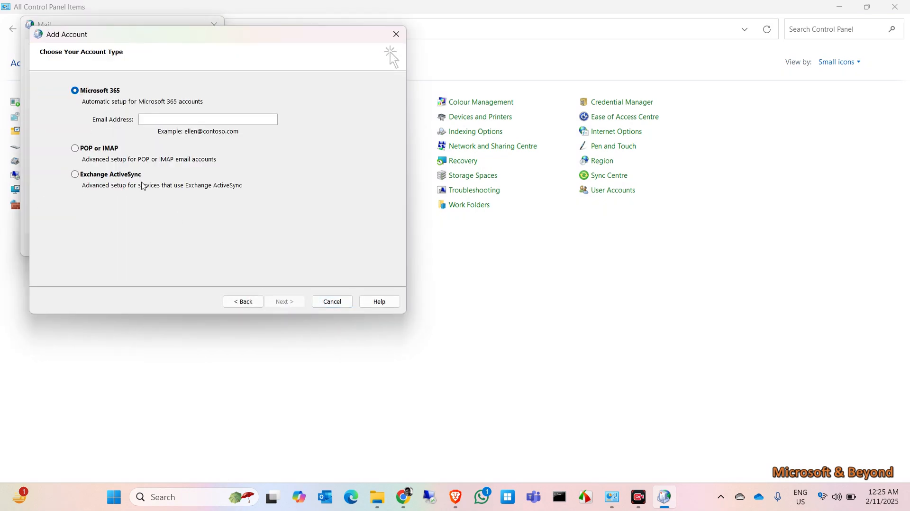
click(76, 147)
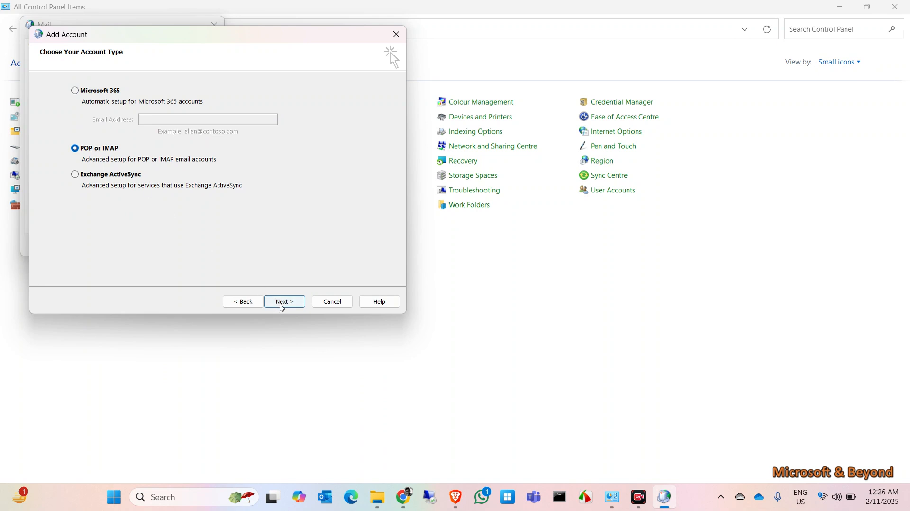
click(283, 301)
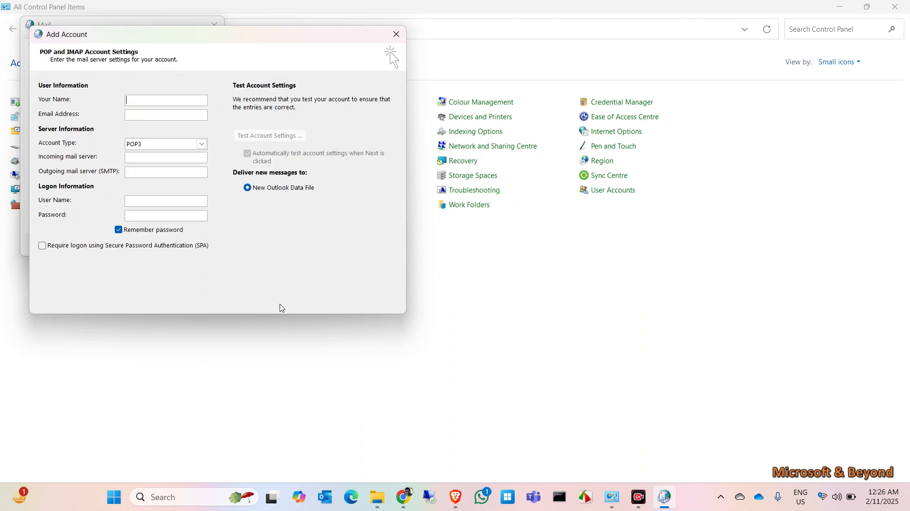
Enter zoho as the display name and fill in the account's e-mail address.
click(161, 101)
text(zoho)
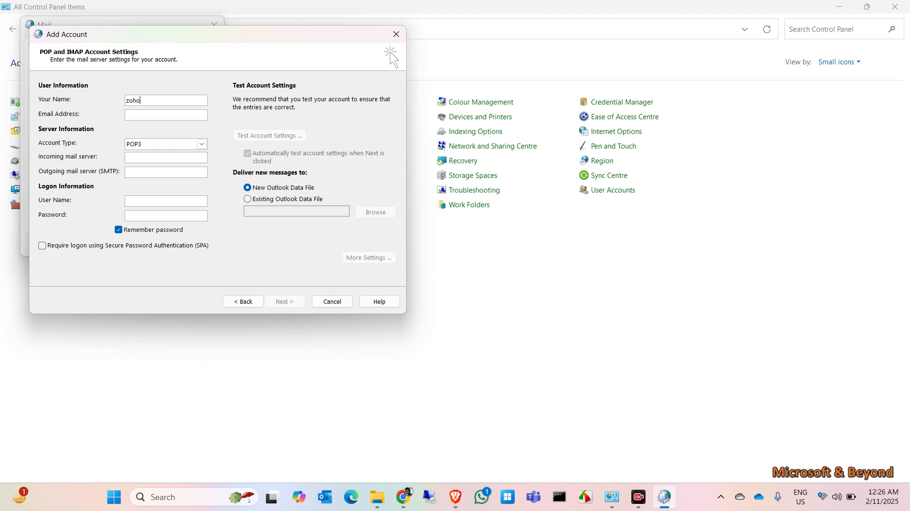
click(192, 113)
Copy the incoming server poppro.zoho.com and outgoing server smtppro.zoho.com from Zoho into the form.
click(161, 158)
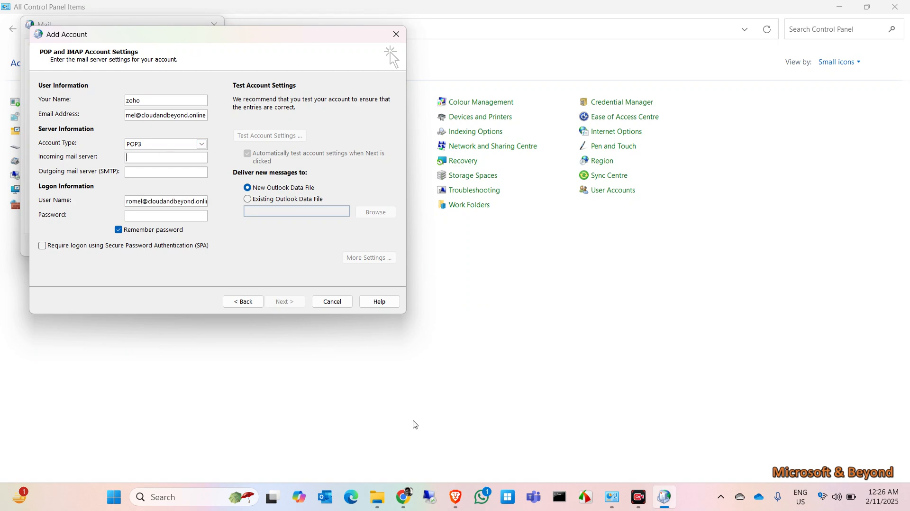
click(455, 497)
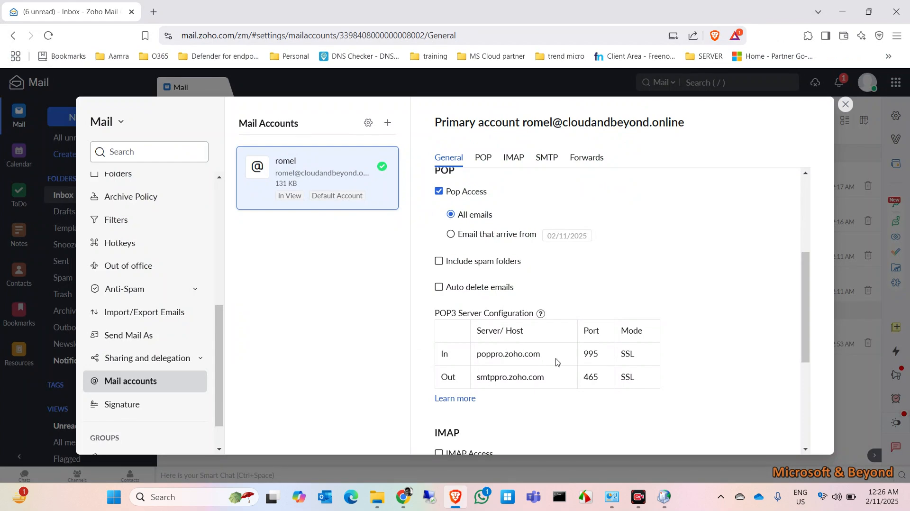
drag(554, 358, 474, 364)
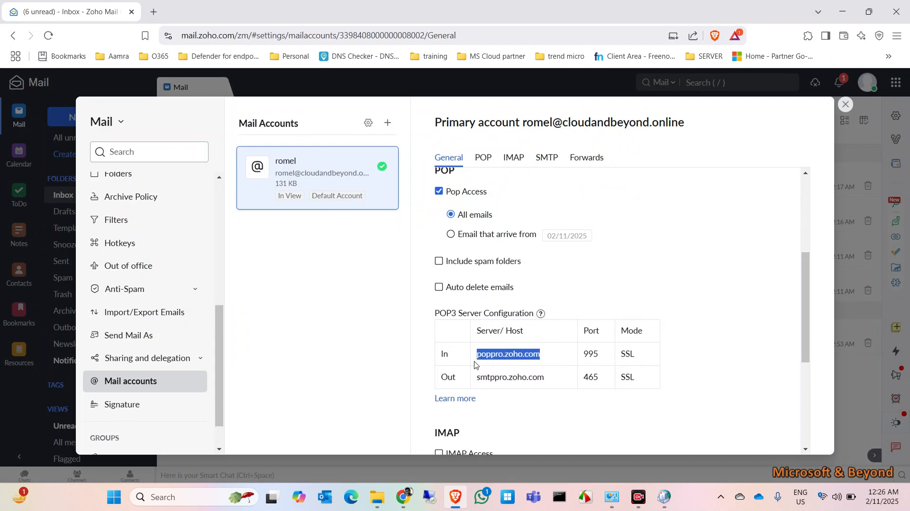
key(ctrl+c)
key(alt+Tab)
key(ctrl+v)
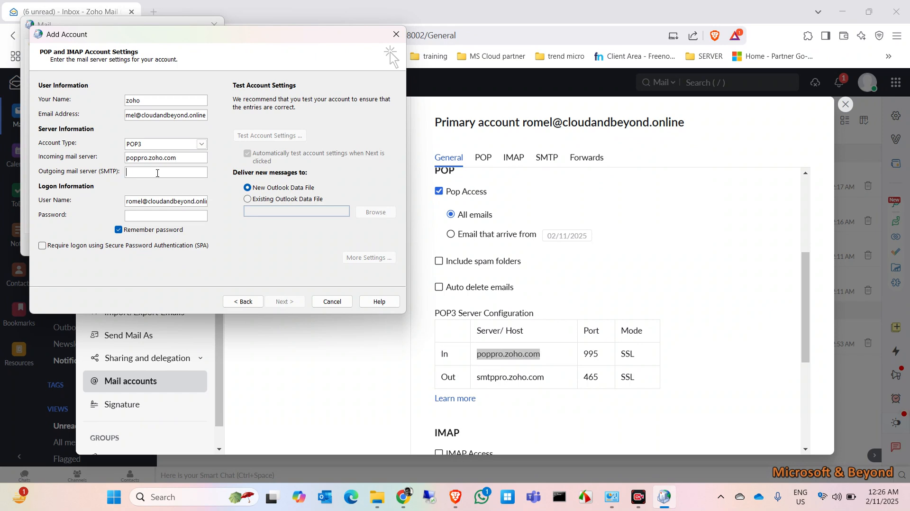
key(alt+Tab)
drag(551, 380, 474, 382)
key(ctrl+c)
key(alt+Tab)
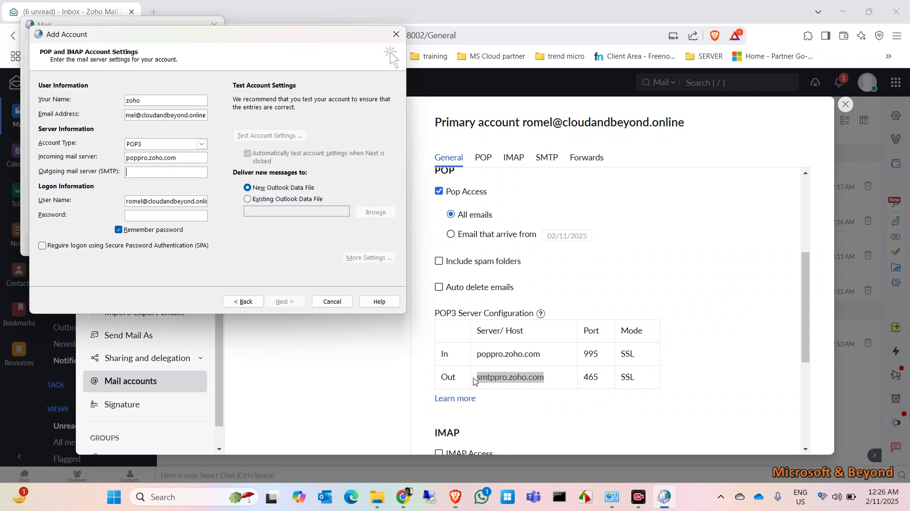
key(ctrl+v)
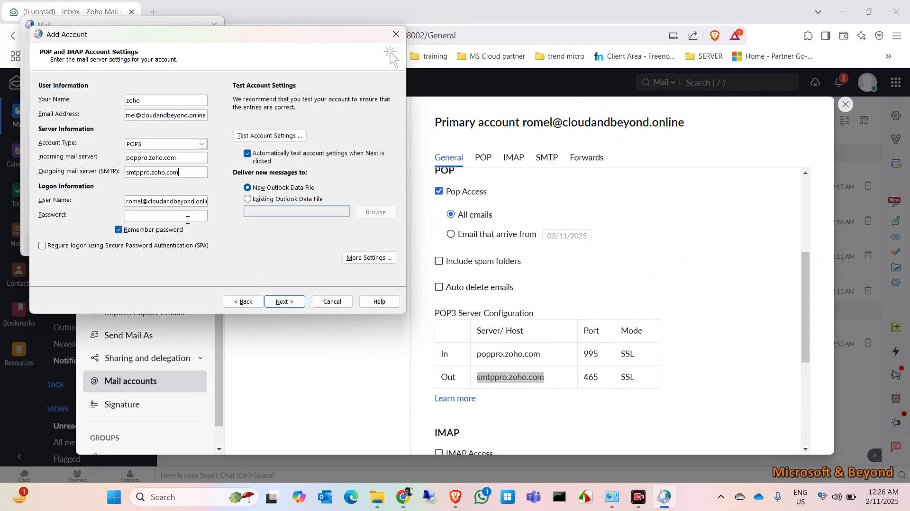
Enter the account password, require Secure Password Authentication, and open More Settings.
click(175, 217)
text(****************)
click(116, 246)
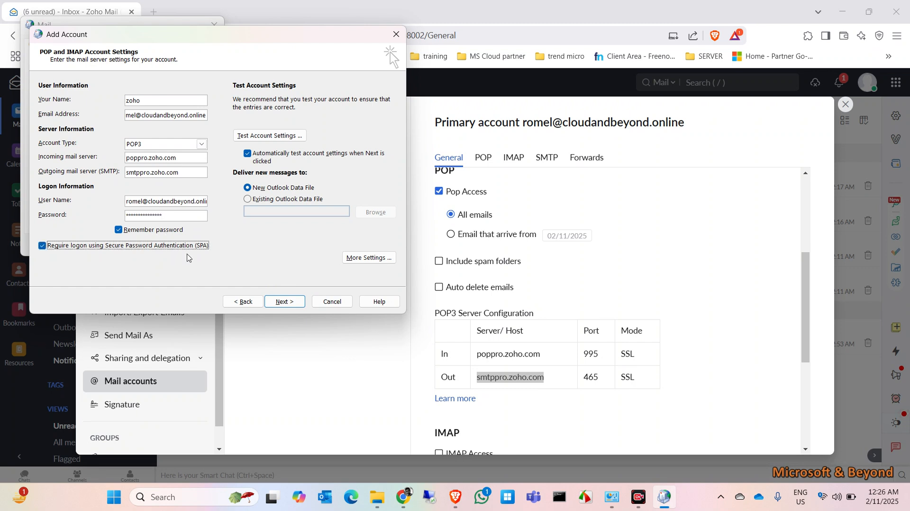
click(368, 257)
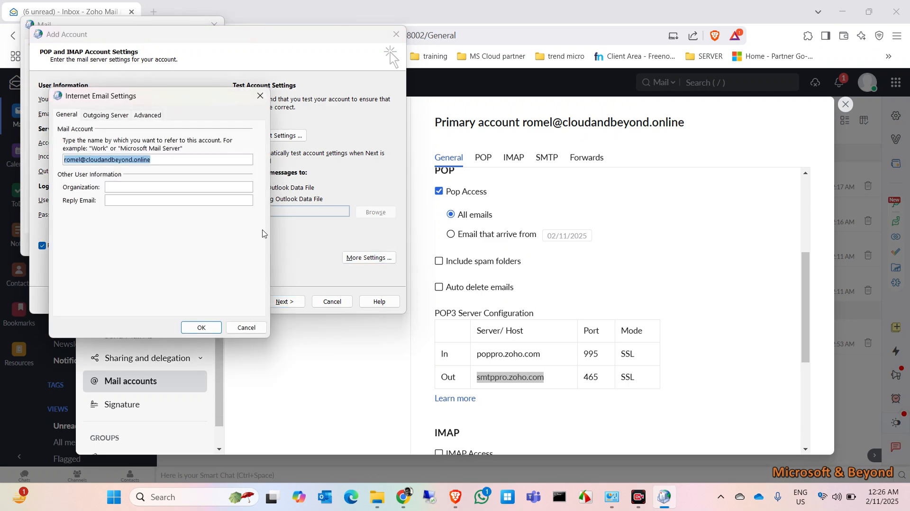
Require outgoing server authentication and an SSL encrypted connection for incoming mail.
click(105, 115)
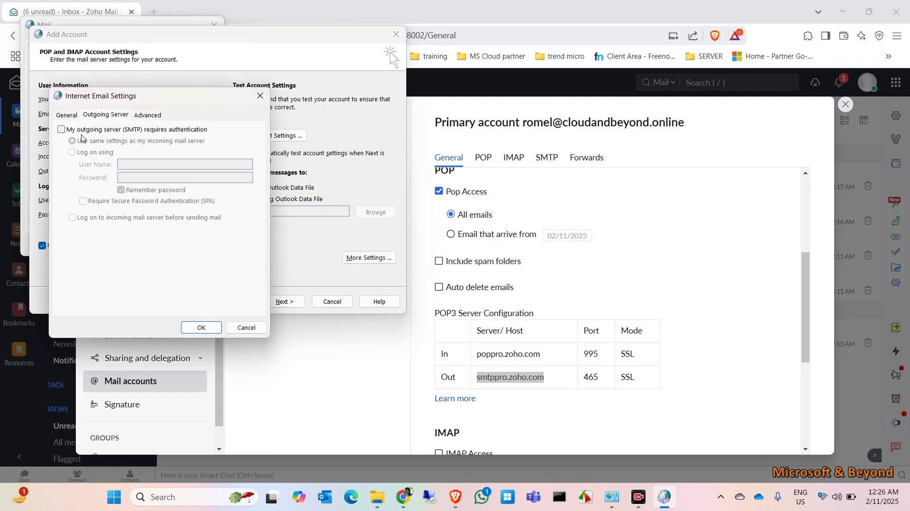
click(92, 133)
click(144, 119)
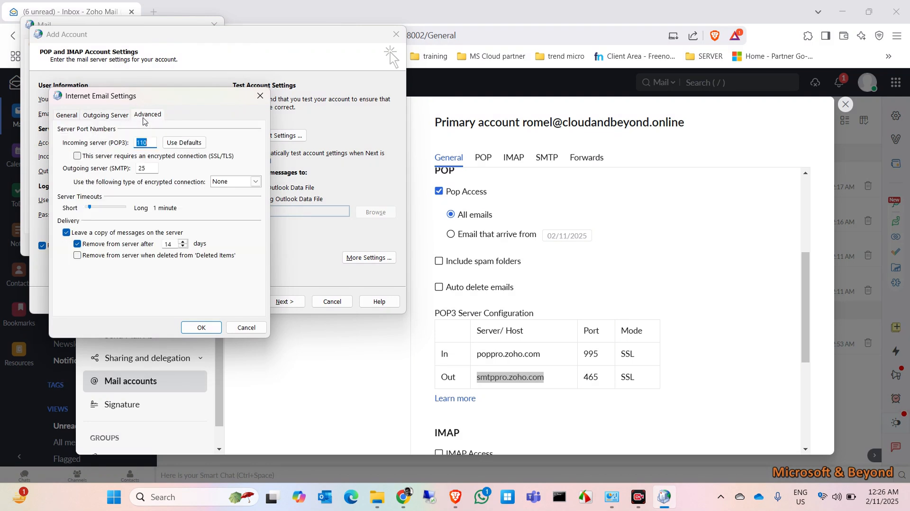
click(221, 158)
Set outgoing encryption to SSL/TLS on SMTP port 465, save, and test the account.
click(258, 188)
click(229, 199)
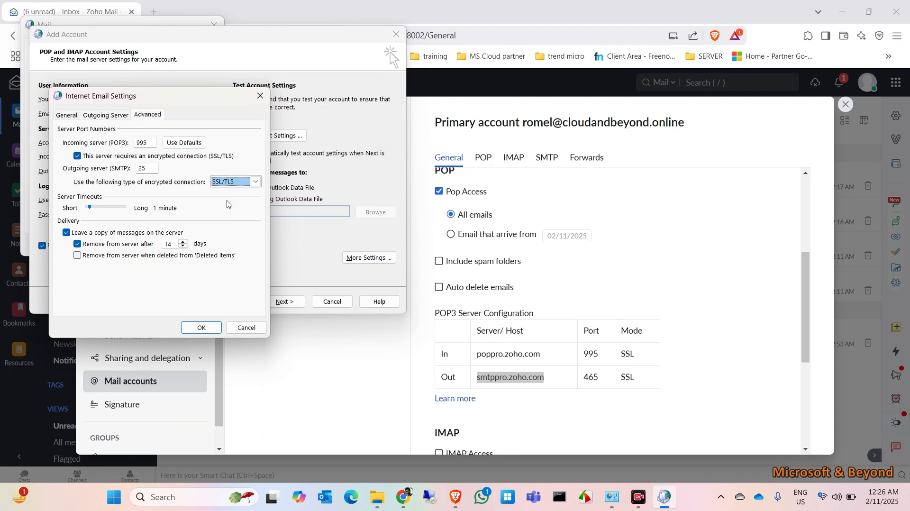
double_click(151, 171)
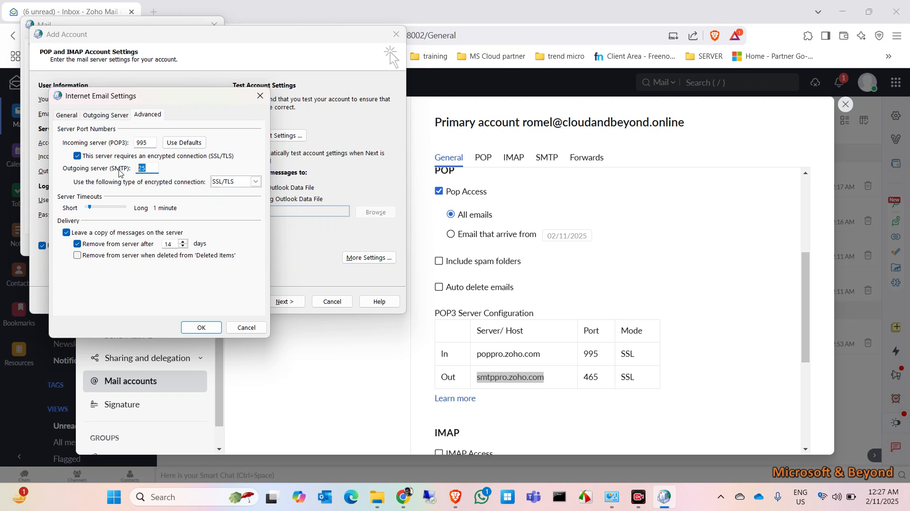
text(465)
click(202, 327)
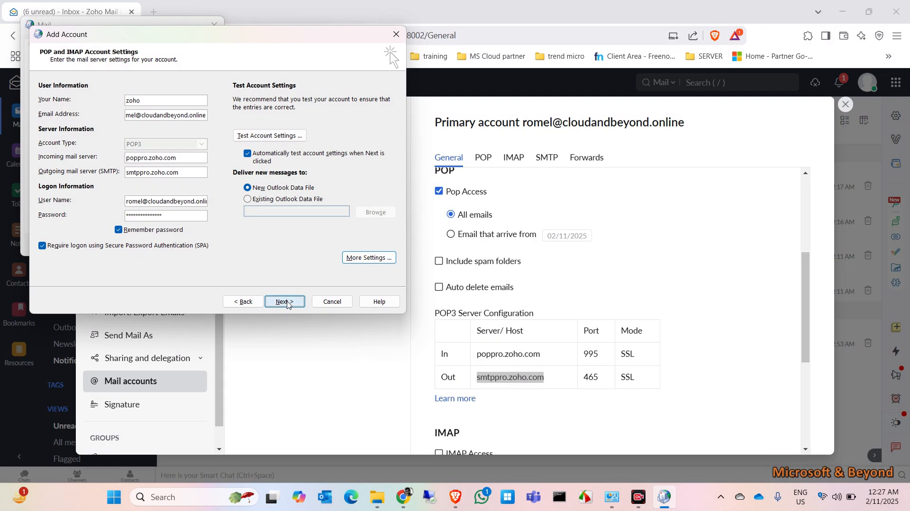
click(284, 302)
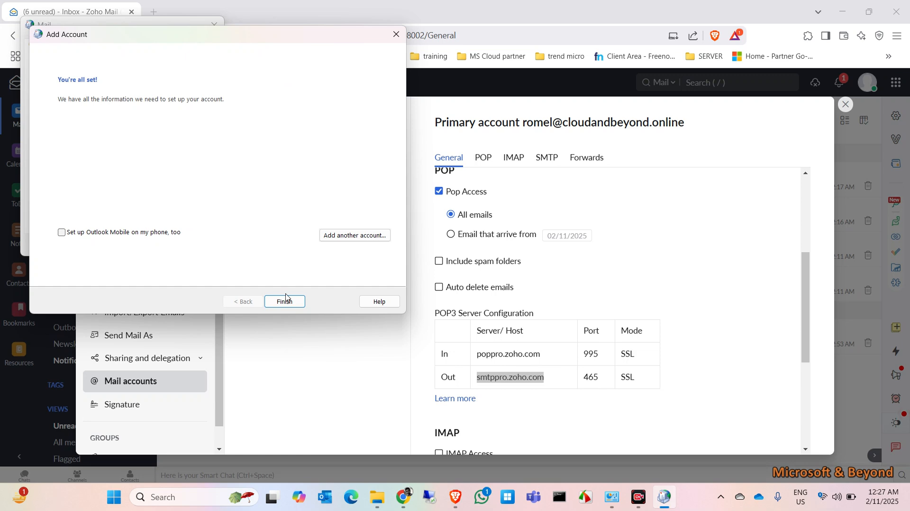
Finish the Add Account wizard and close the Mail profiles dialog.
click(286, 299)
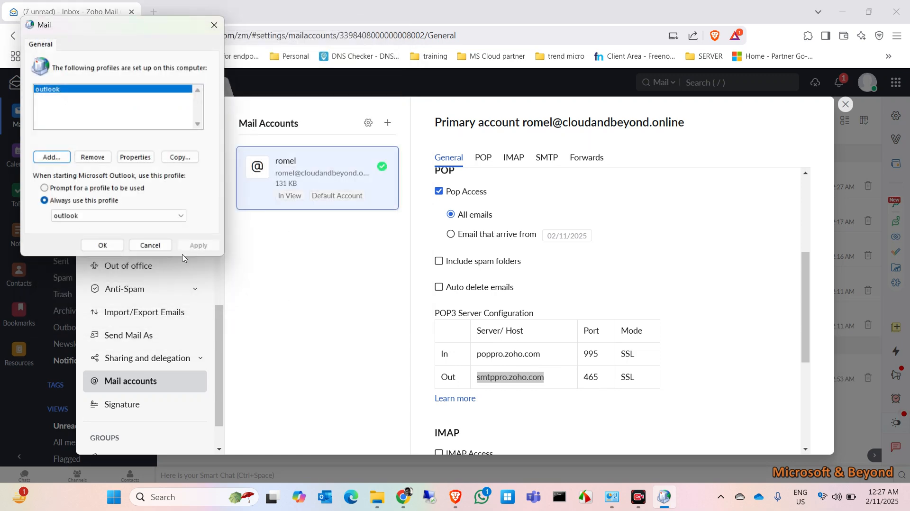
click(103, 245)
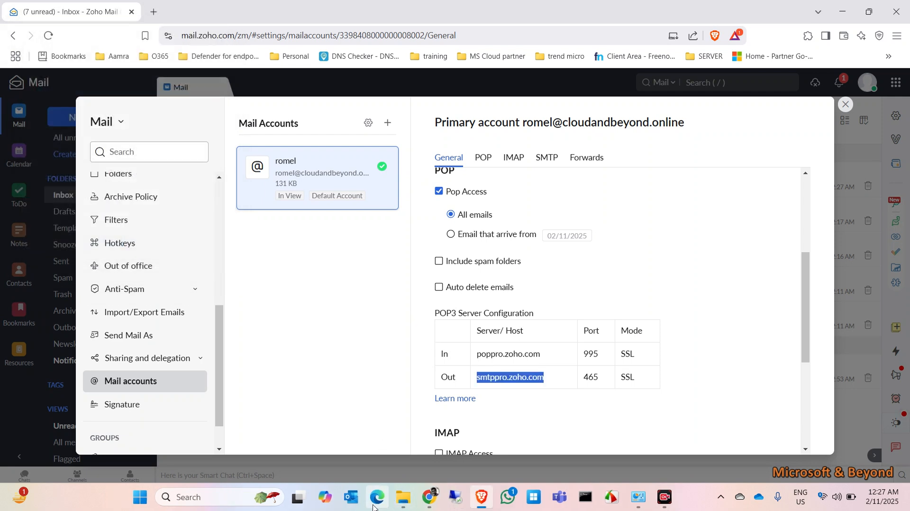
click(351, 496)
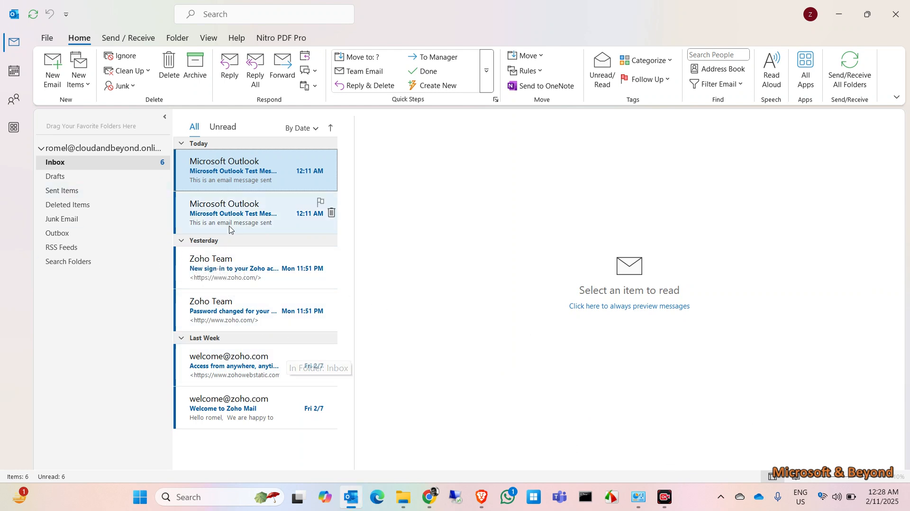
click(439, 505)
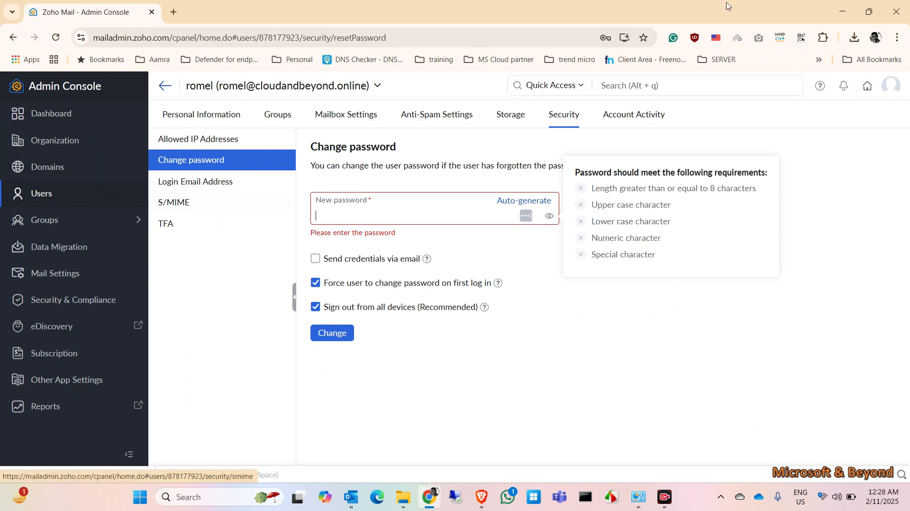
click(843, 9)
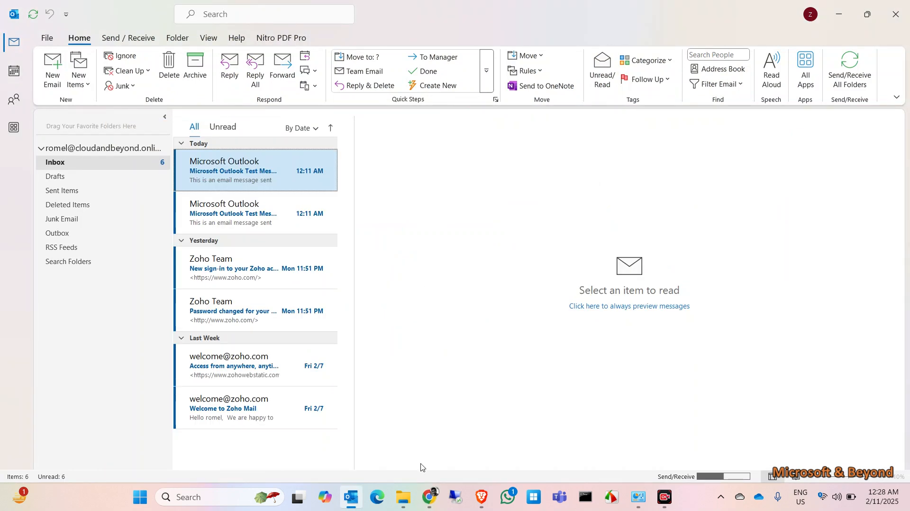
click(481, 497)
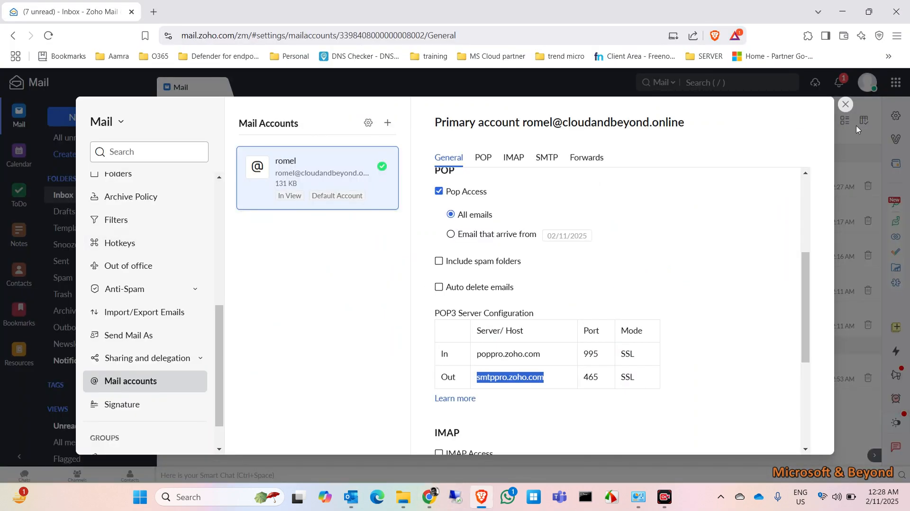
click(845, 104)
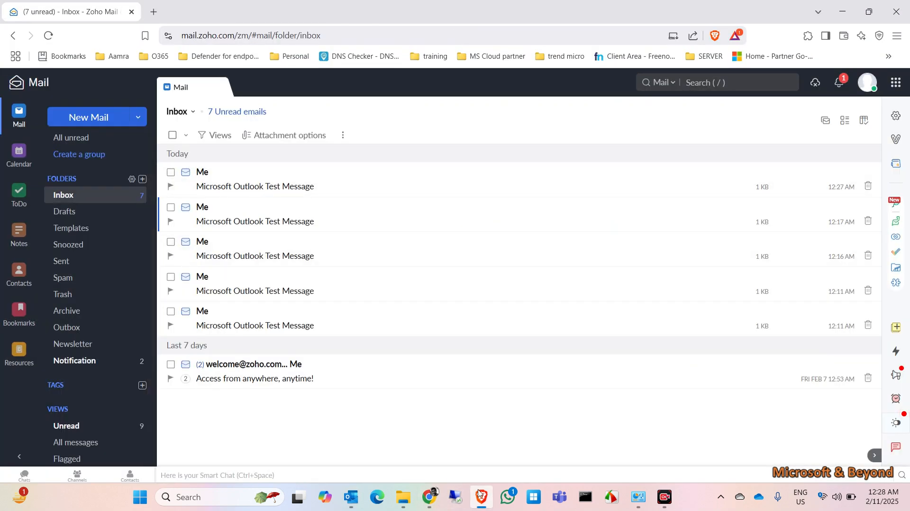
Check Outlook's Account Information for the POP/SMTP account, then return to the inbox.
click(356, 498)
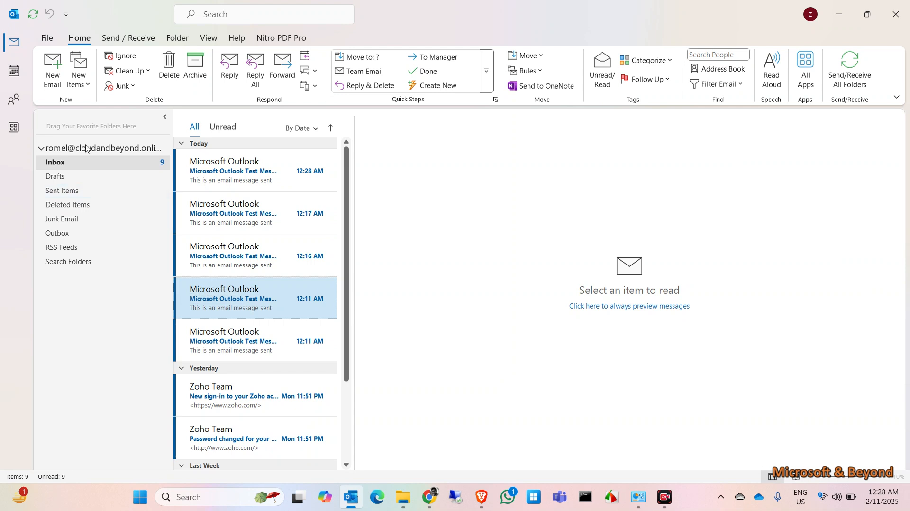
click(47, 38)
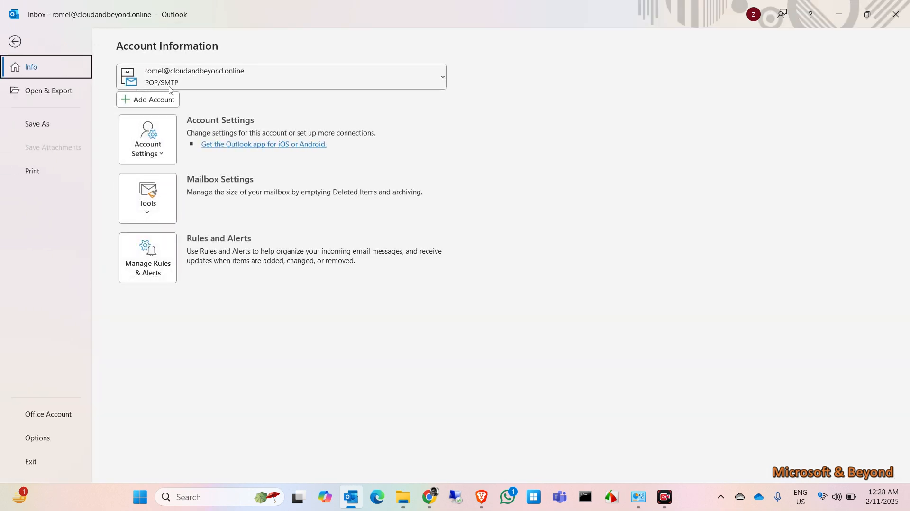
click(16, 42)
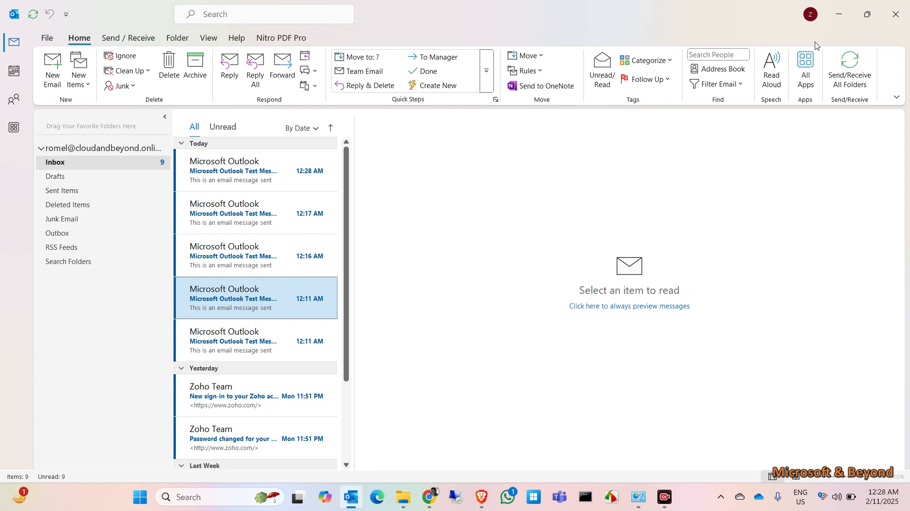
Open the folder holding the account's data file from Account Settings' Data Files tab.
click(43, 36)
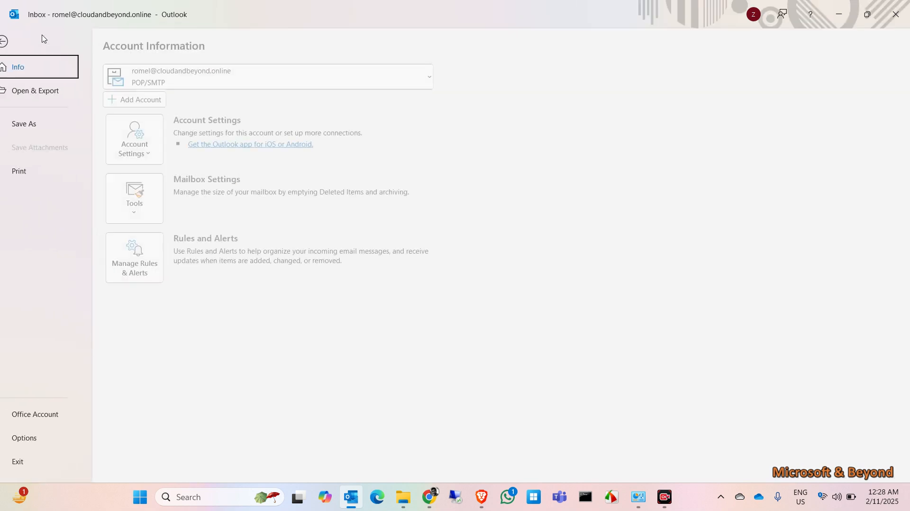
click(148, 139)
click(183, 193)
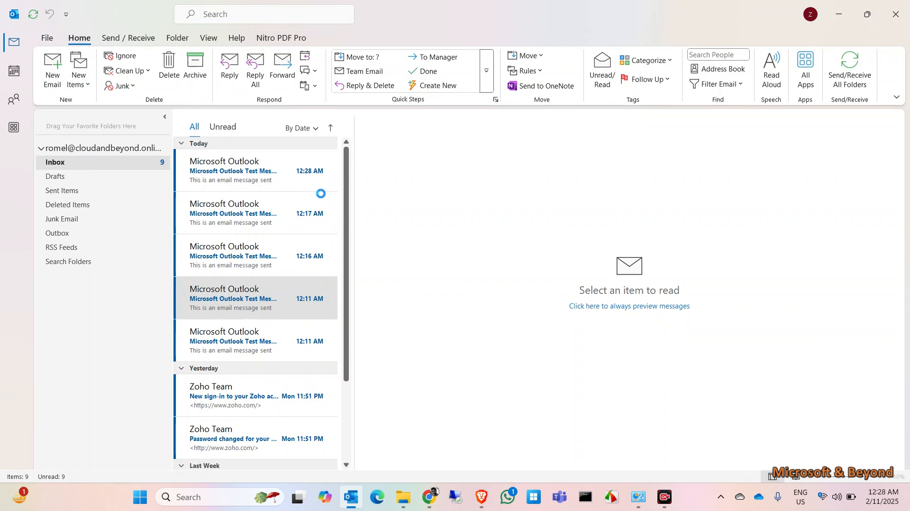
click(332, 159)
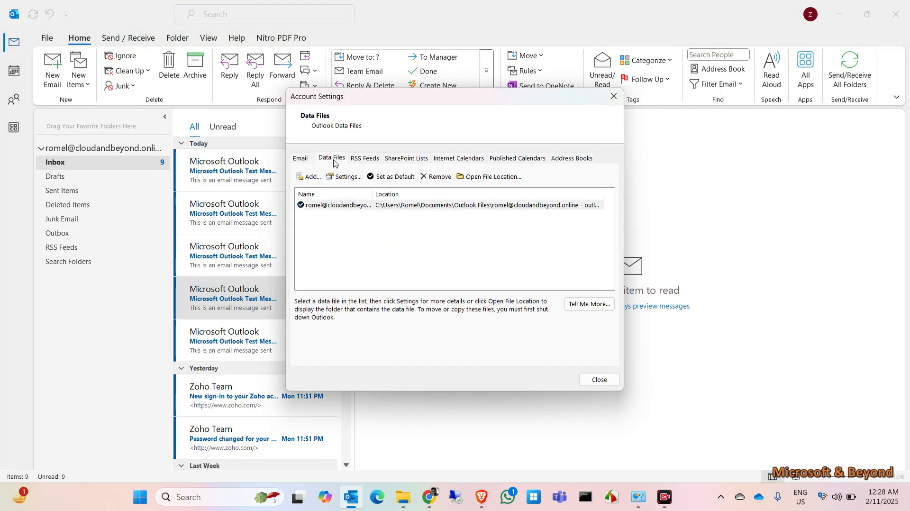
click(437, 206)
click(506, 183)
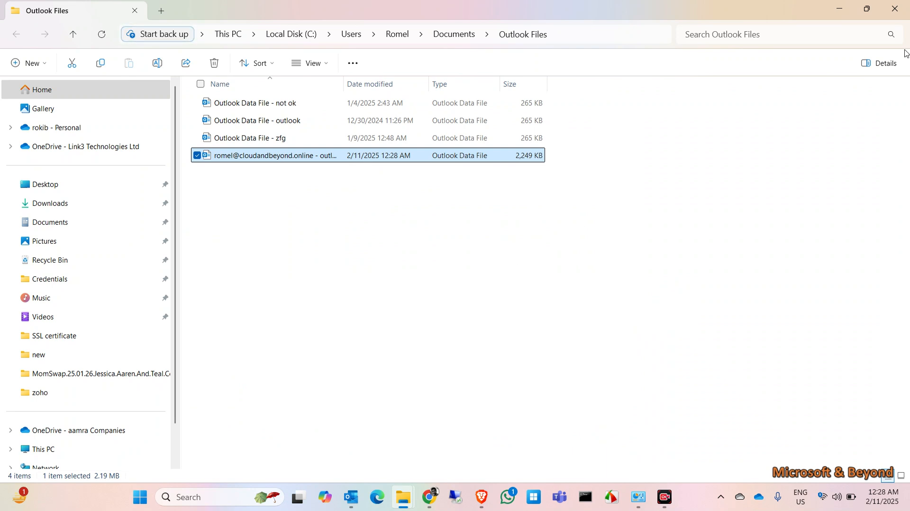
Close the data file folder, the Account Settings window, and Outlook.
click(893, 10)
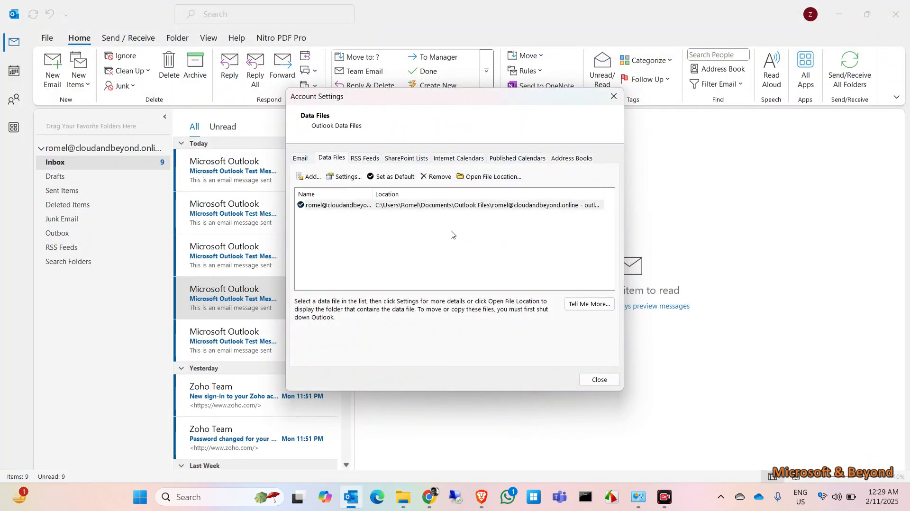
click(599, 380)
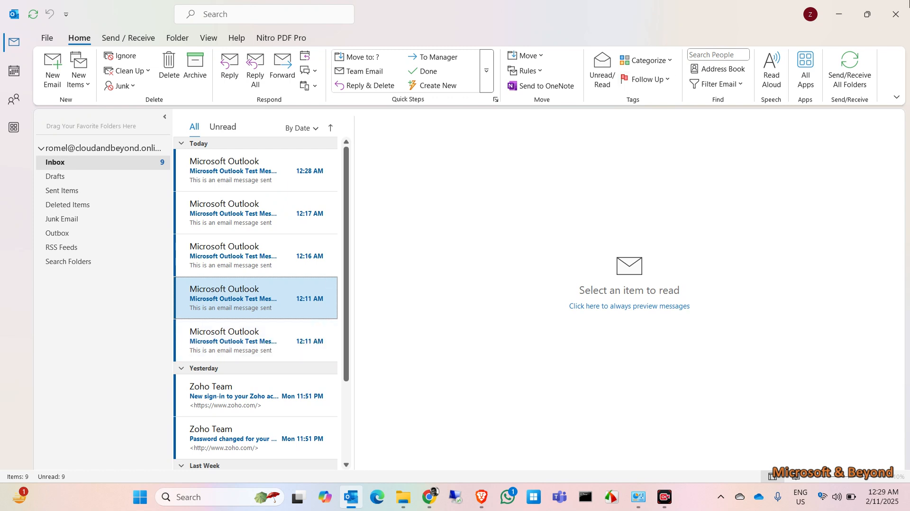
click(902, 3)
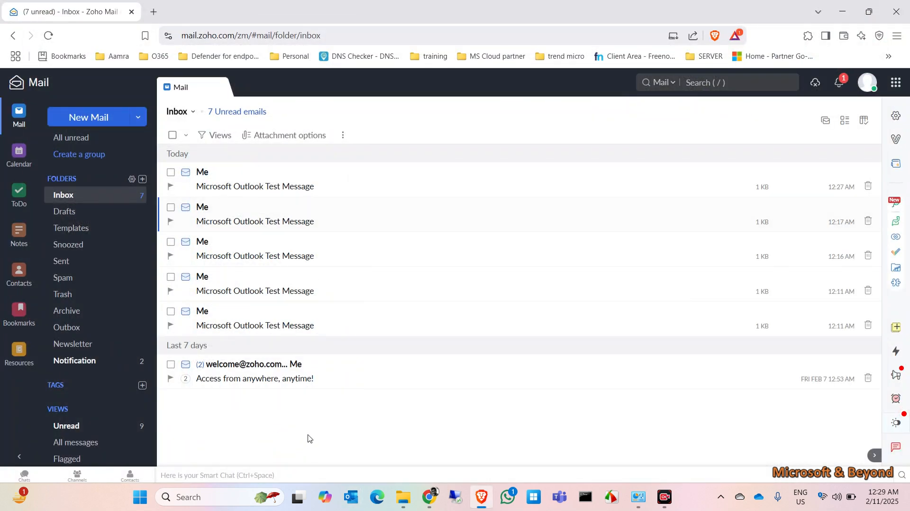
Remove the outlook profile in Control Panel's Mail applet, then minimize Control Panel.
click(639, 497)
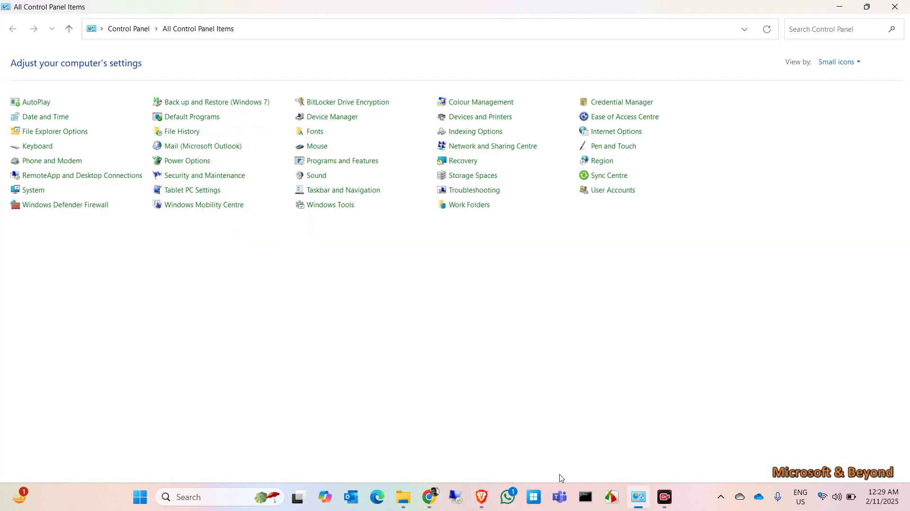
click(195, 151)
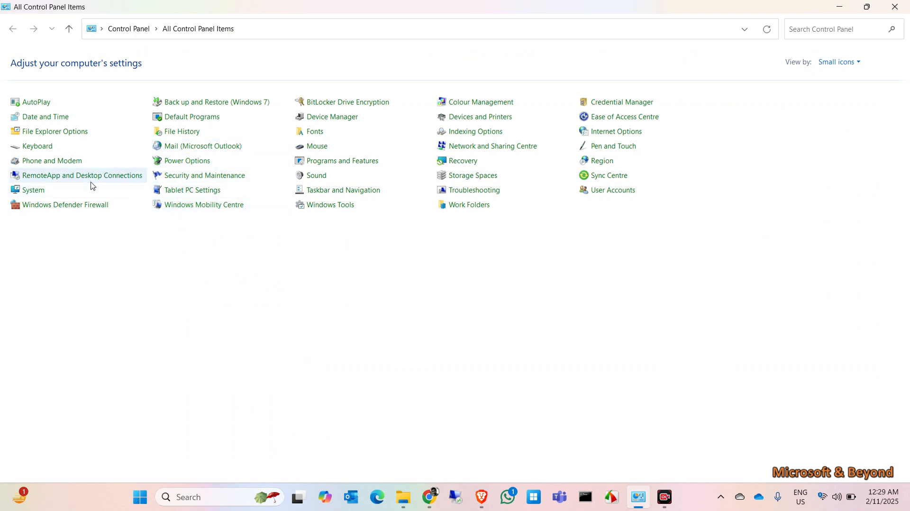
click(294, 208)
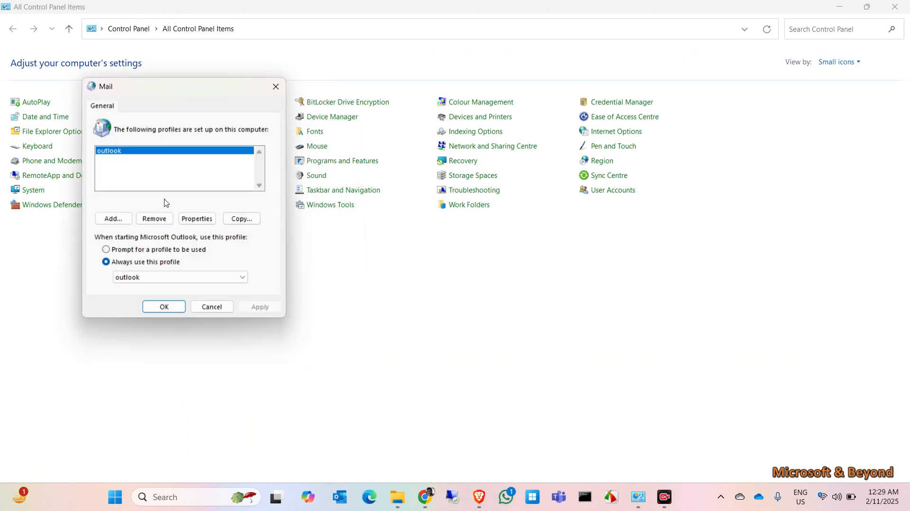
click(154, 217)
click(263, 224)
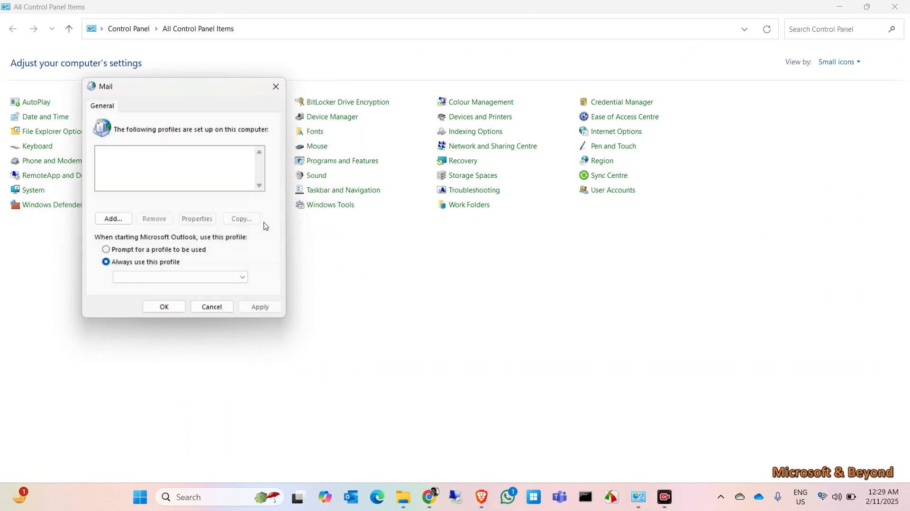
click(165, 308)
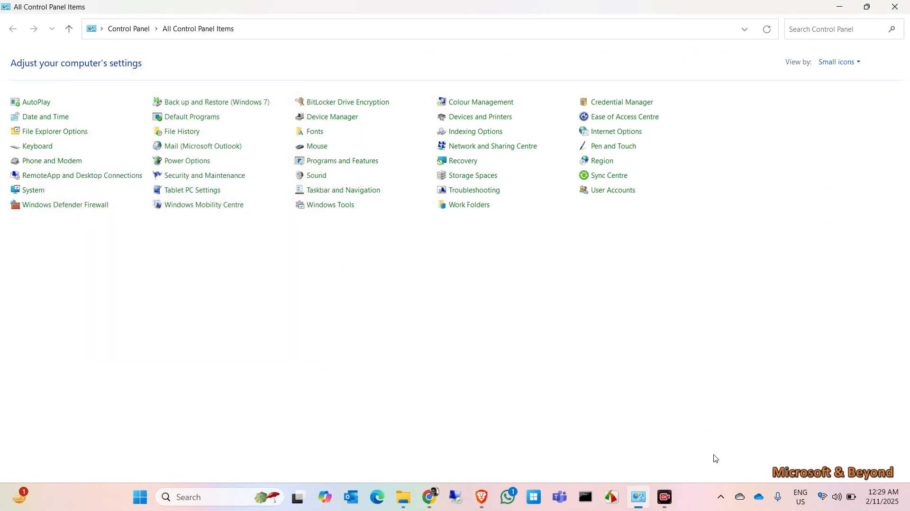
click(843, 6)
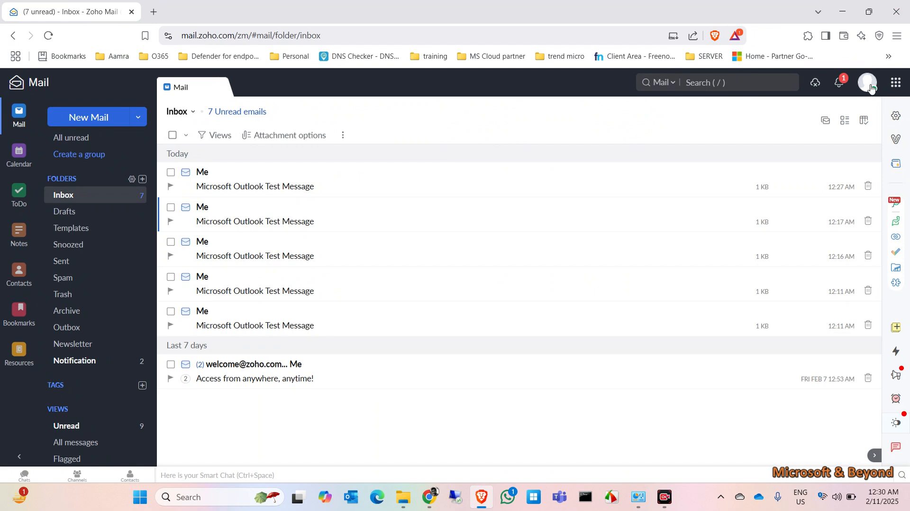
Turn on and save IMAP access in Zoho Mail's mail account settings.
click(895, 115)
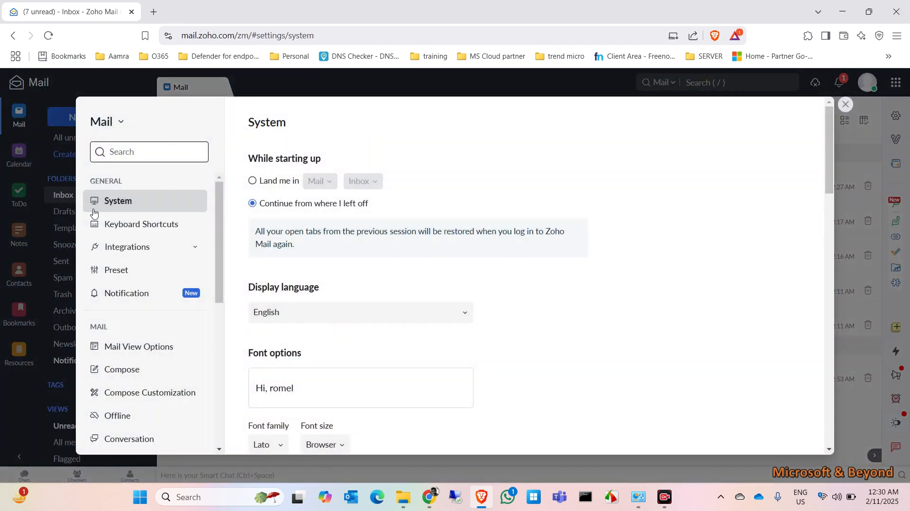
drag(218, 242, 219, 385)
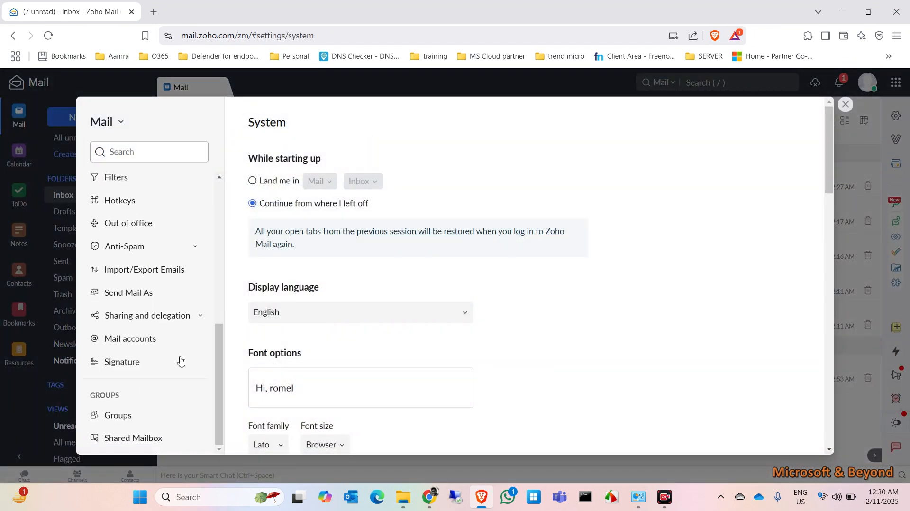
click(150, 342)
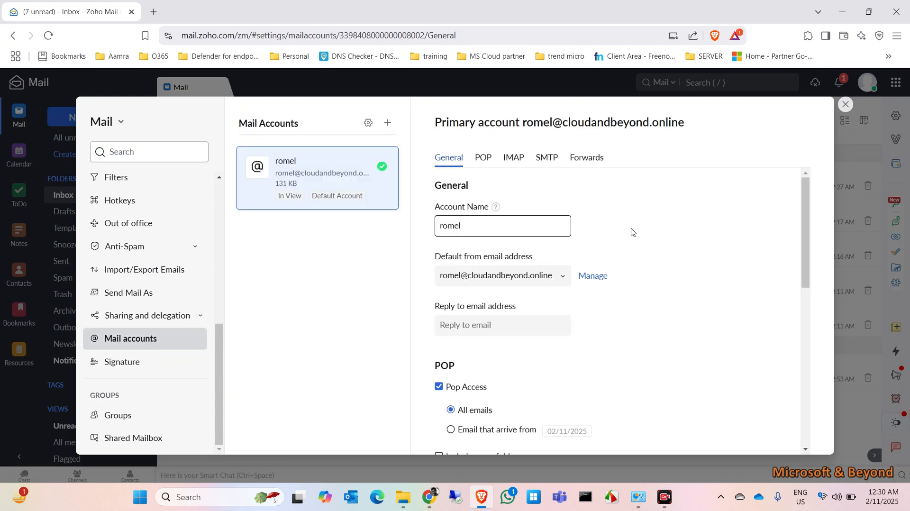
drag(804, 232, 805, 364)
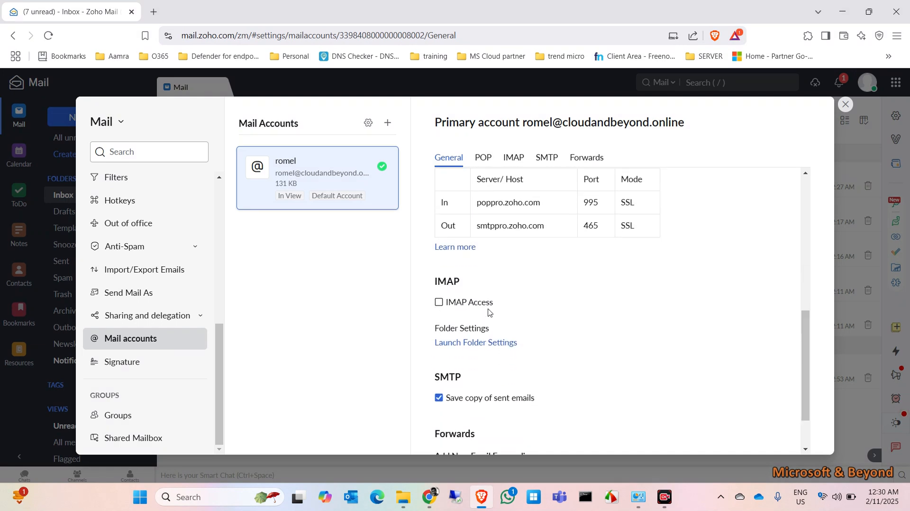
click(439, 303)
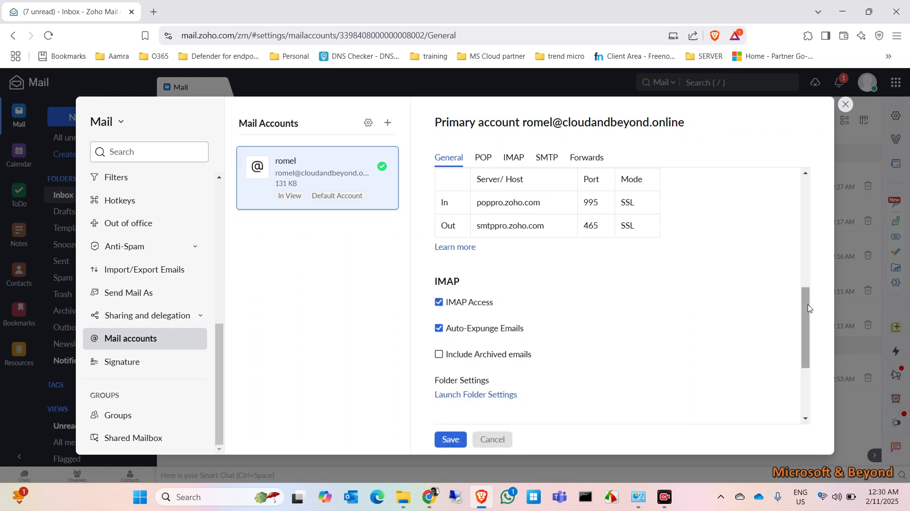
drag(809, 308, 808, 336)
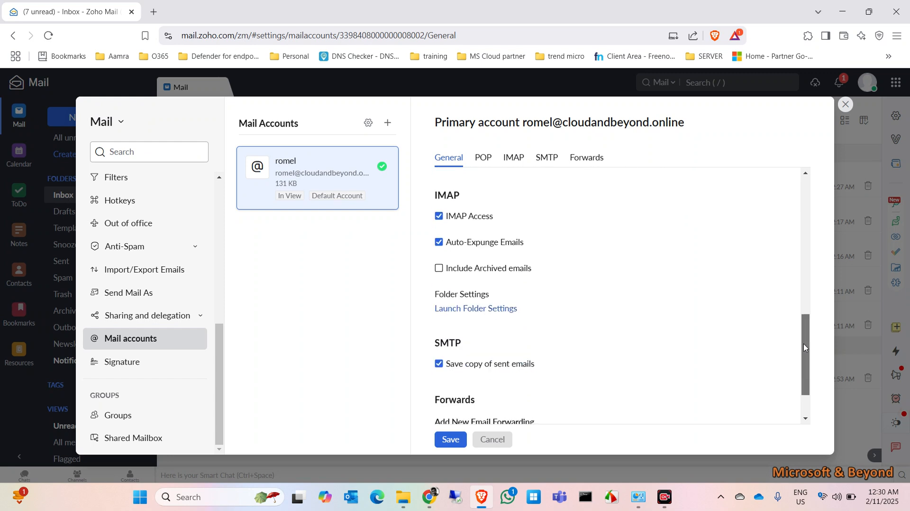
click(459, 439)
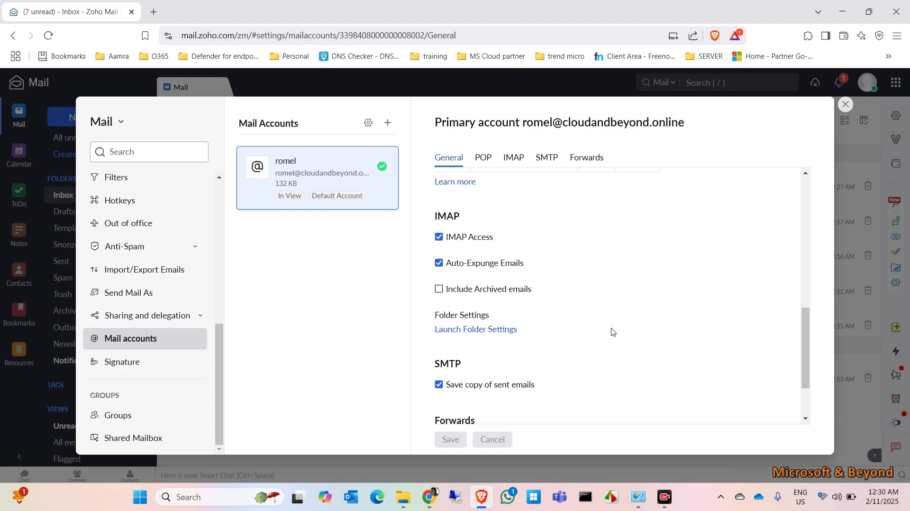
Review the account's IMAP settings, then open a blank browser tab.
drag(804, 329, 797, 372)
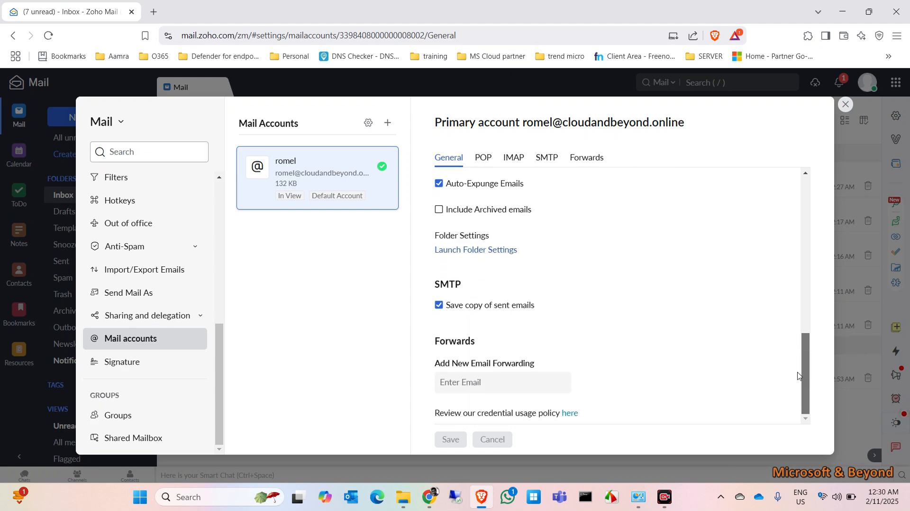
click(513, 157)
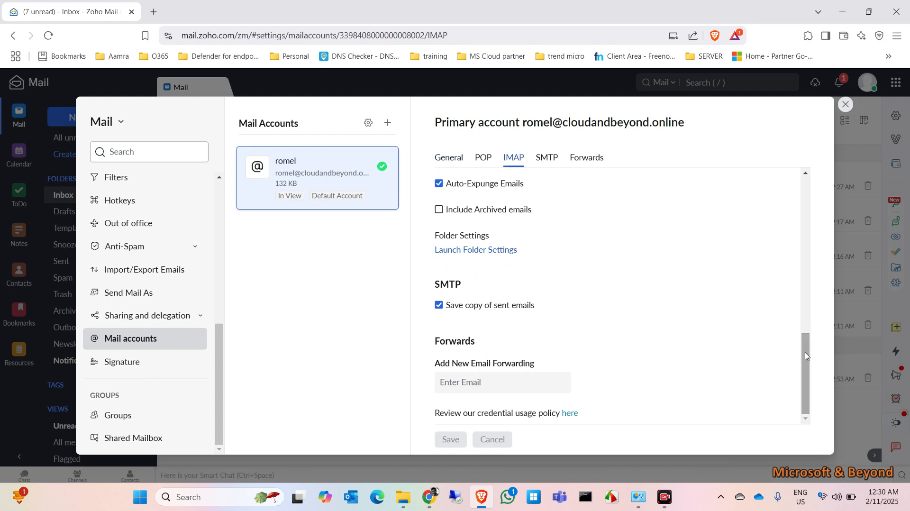
drag(805, 356, 800, 331)
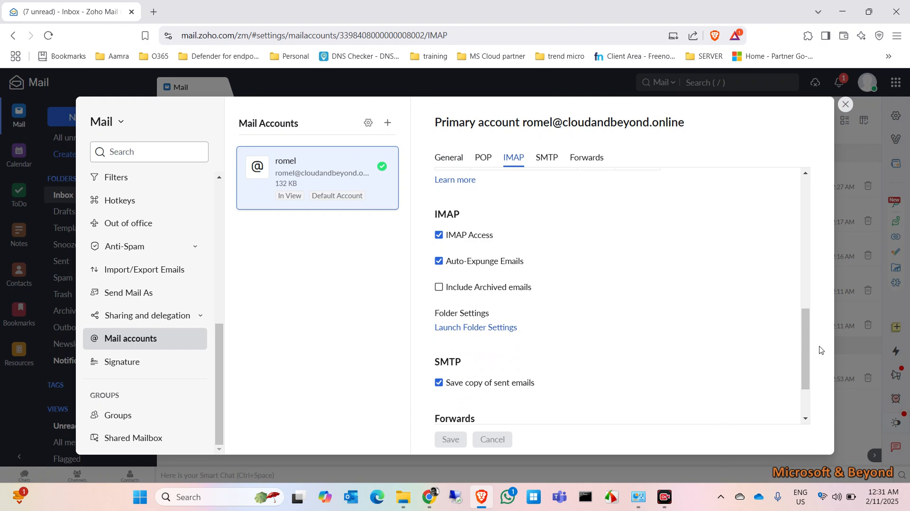
drag(805, 349, 801, 308)
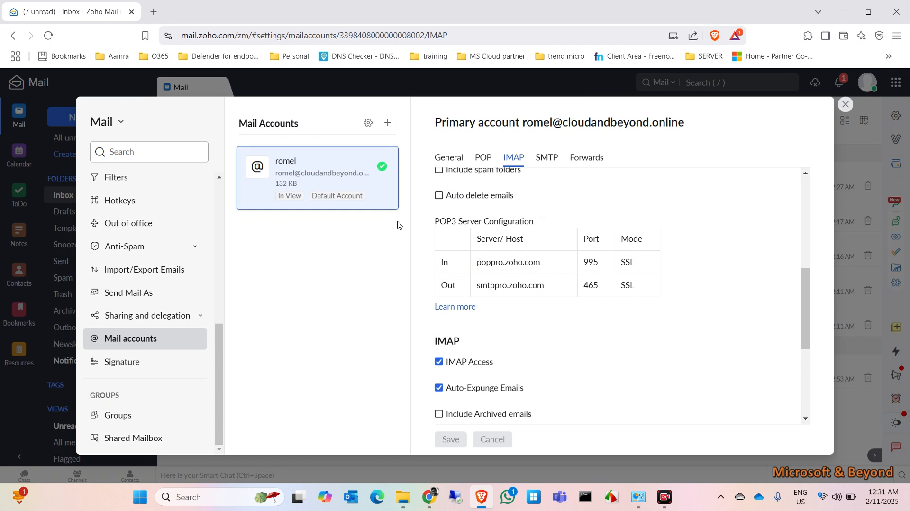
click(153, 12)
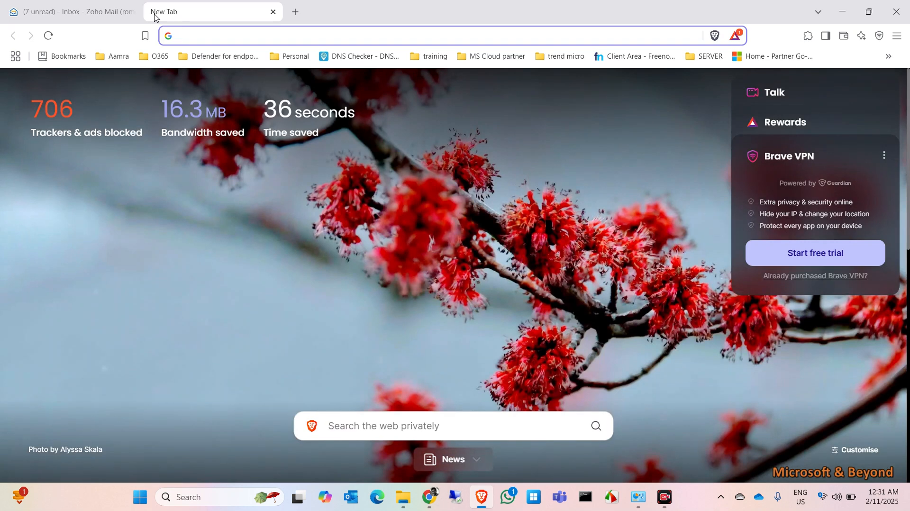
Search Google for 'zoho imap server configuration' and open Zoho's IMAP and SMTP configuration help page.
click(92, 5)
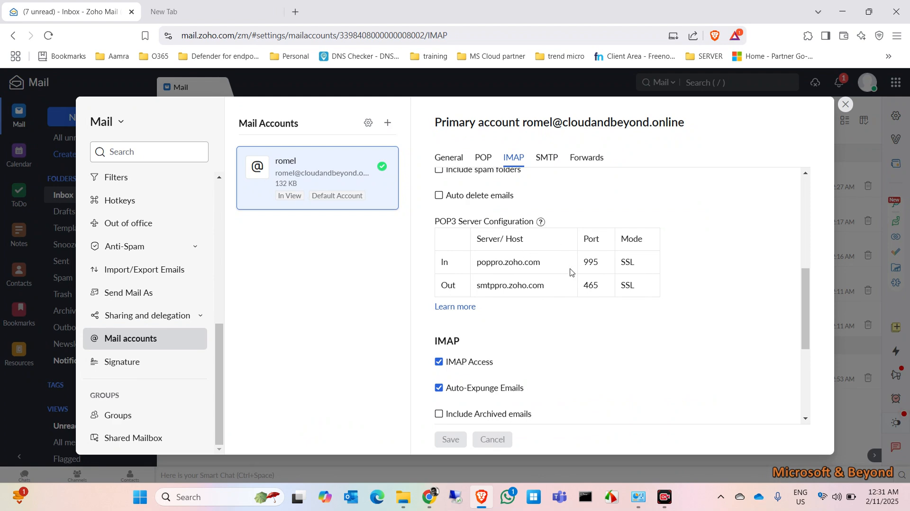
click(189, 18)
click(207, 36)
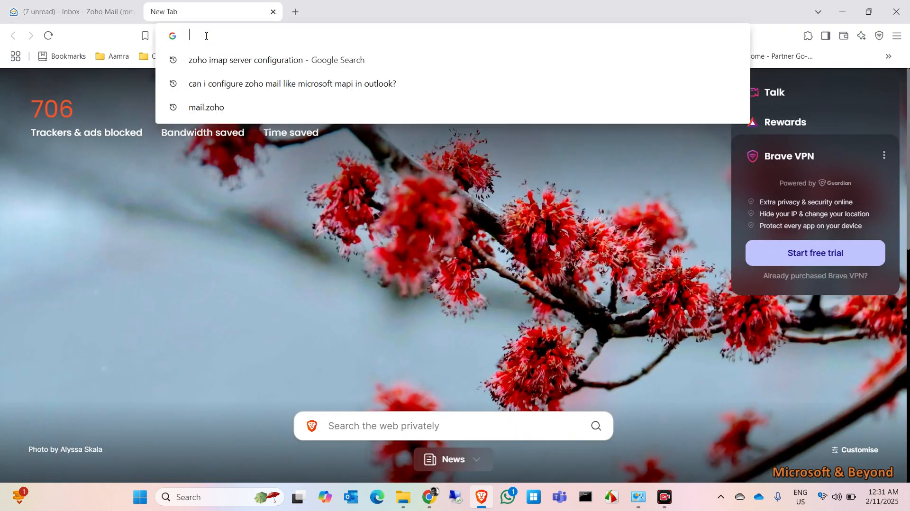
text(zoho)
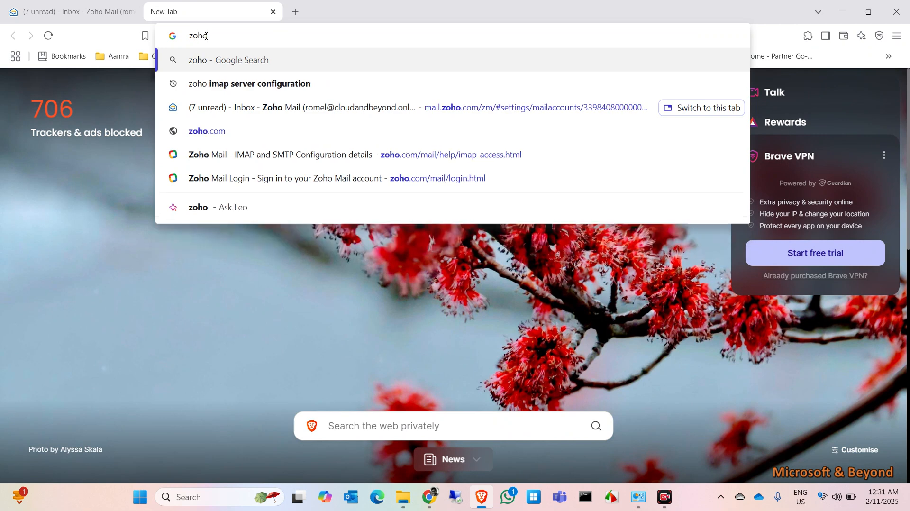
key(Down)
key(Return)
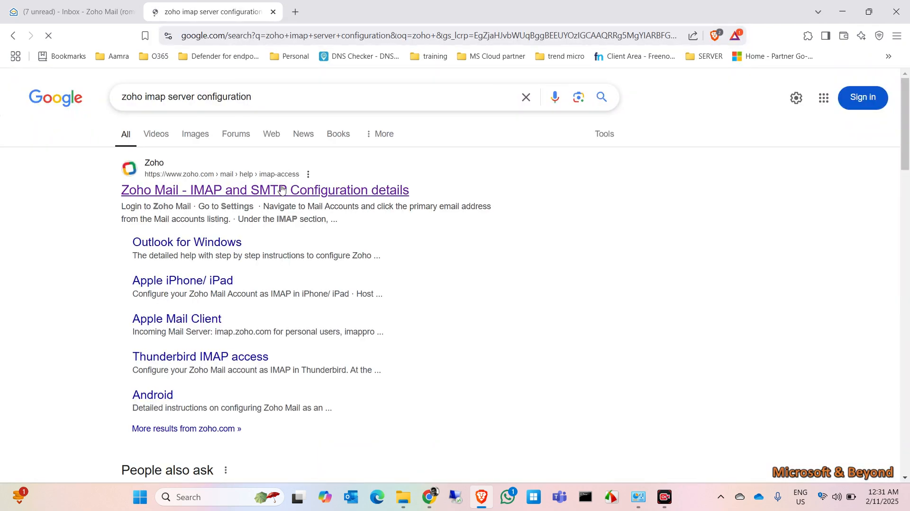
click(282, 189)
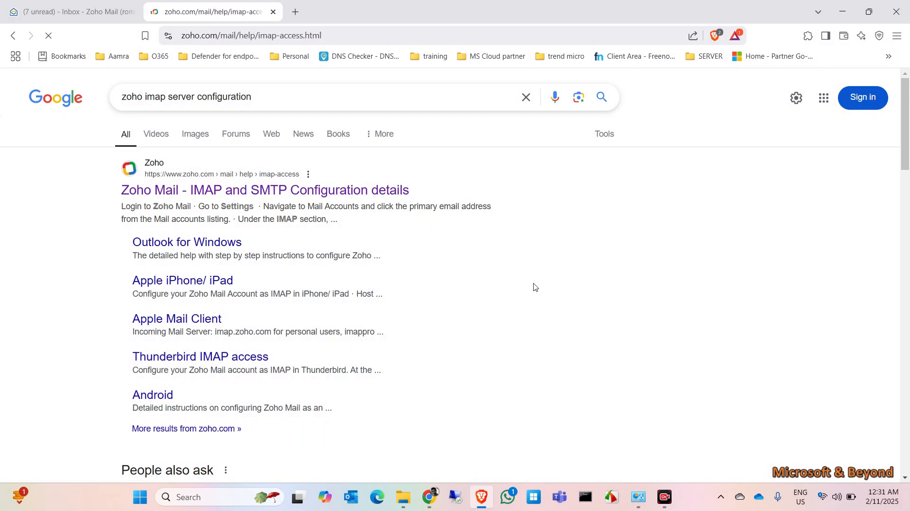
Scroll to the server settings (imappro.zoho.com, port 993 SSL), then bring Control Panel to the front.
scroll(544, 345, down, 5)
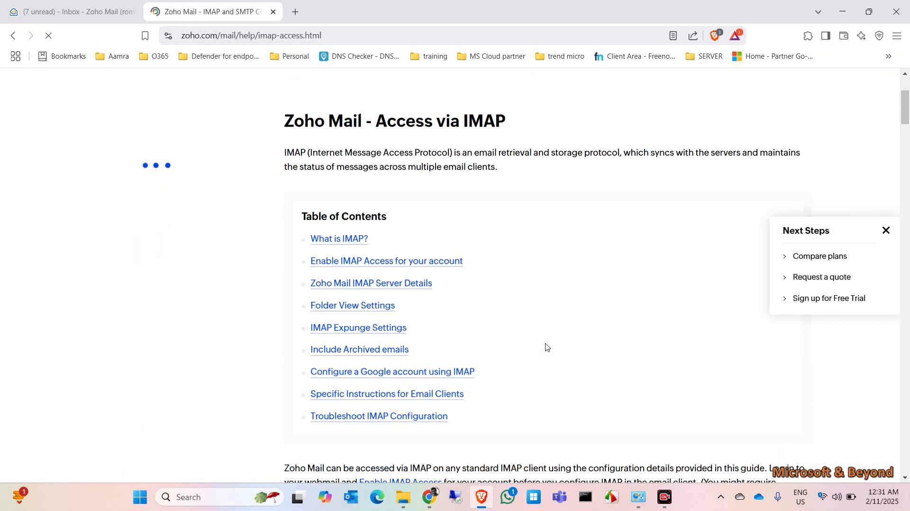
scroll(546, 347, down, 10)
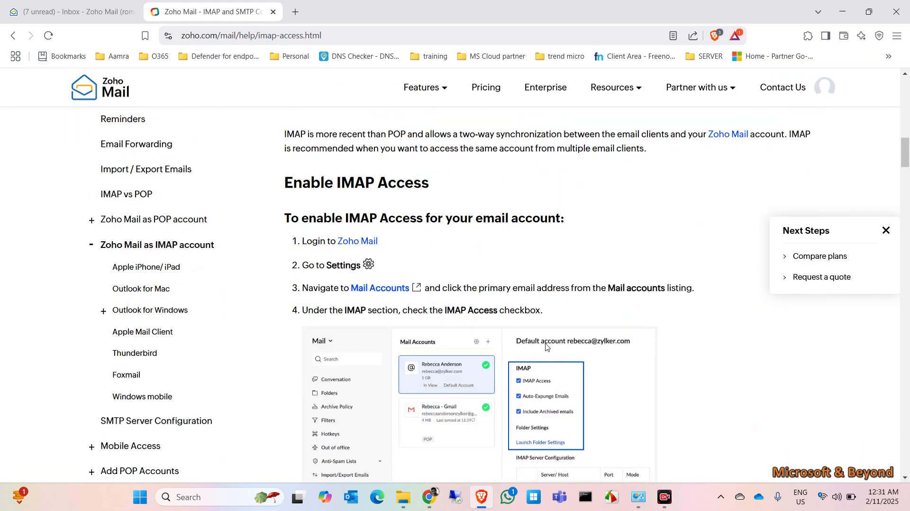
scroll(546, 346, down, 8)
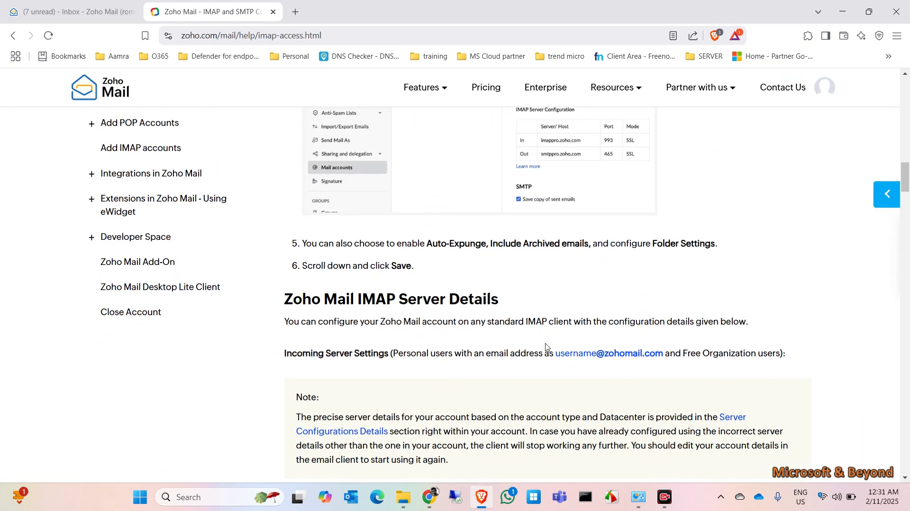
scroll(547, 347, down, 5)
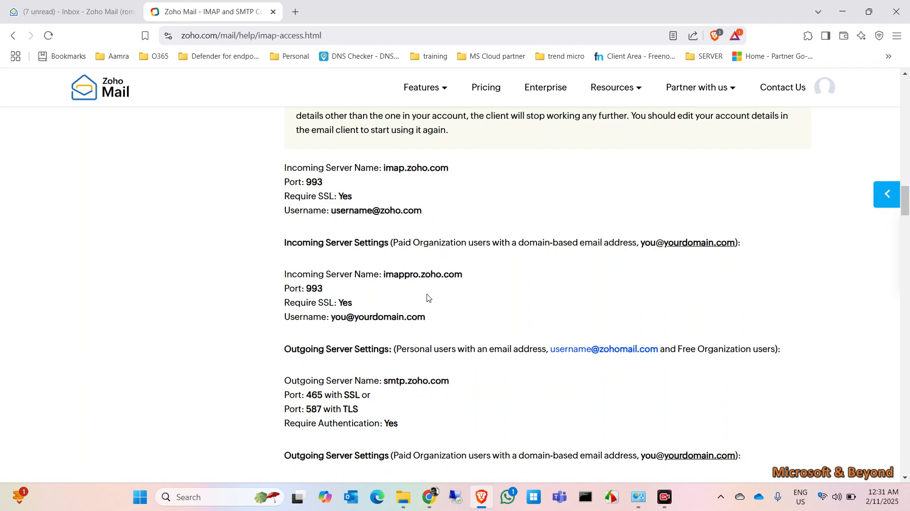
scroll(426, 299, down, 1)
scroll(428, 297, down, 2)
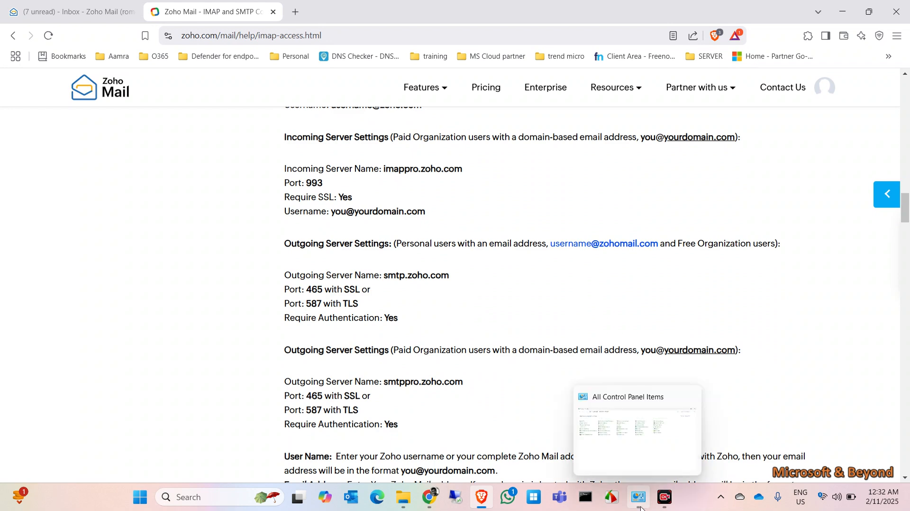
click(673, 417)
key(alt+Tab)
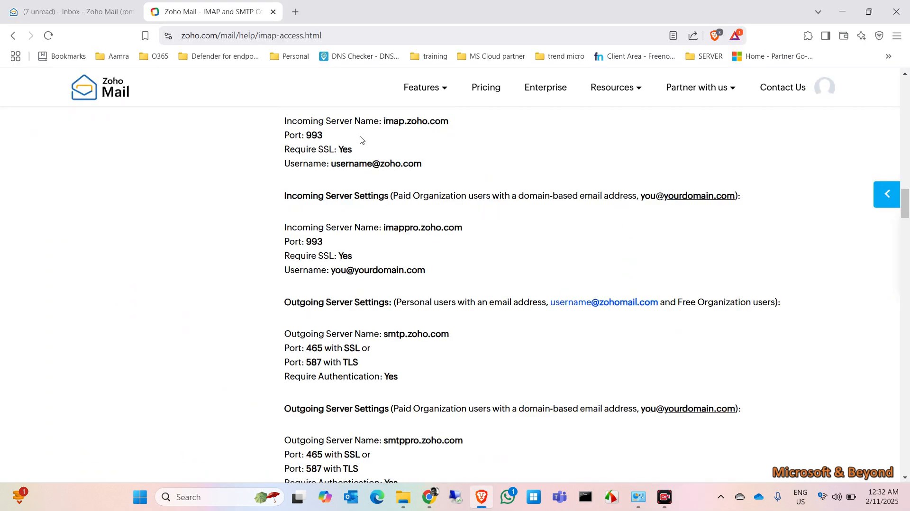
scroll(419, 159, up, 2)
scroll(419, 157, down, 2)
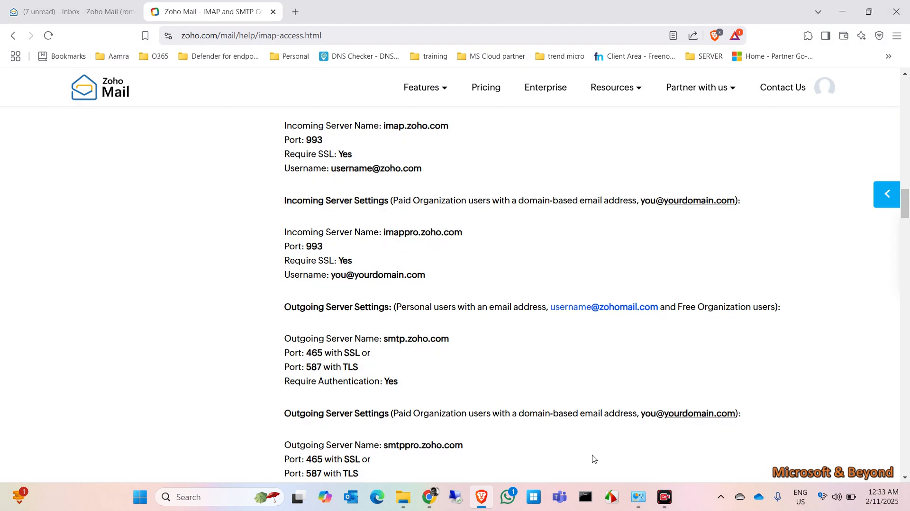
click(637, 503)
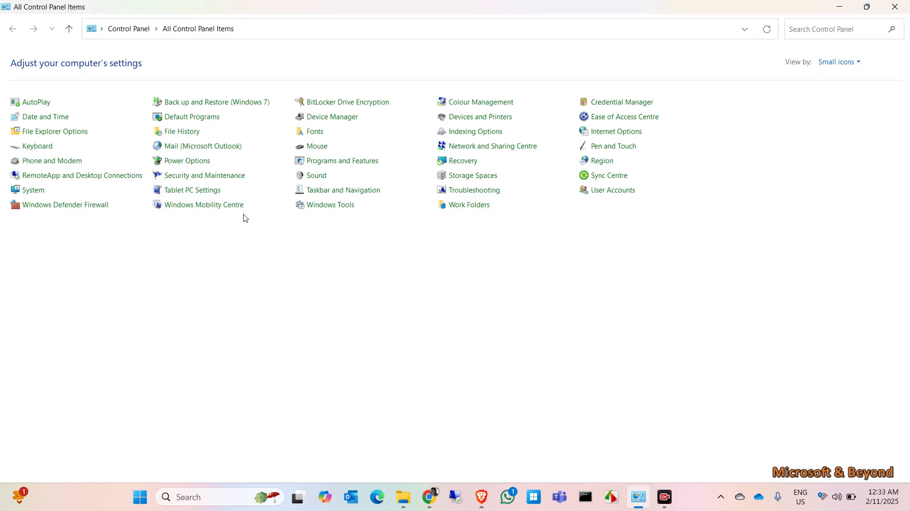
Add a new mail profile named 'out' in Control Panel's Mail (Microsoft Outlook) applet.
click(188, 153)
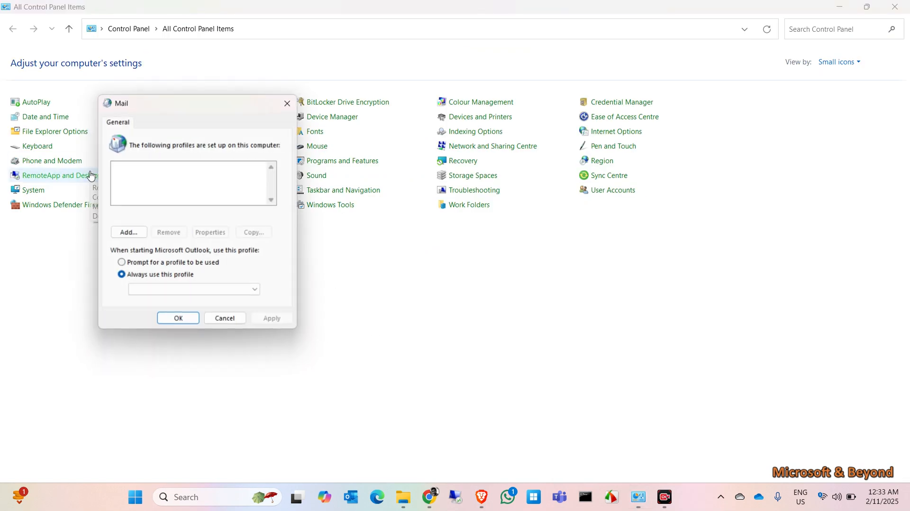
click(122, 231)
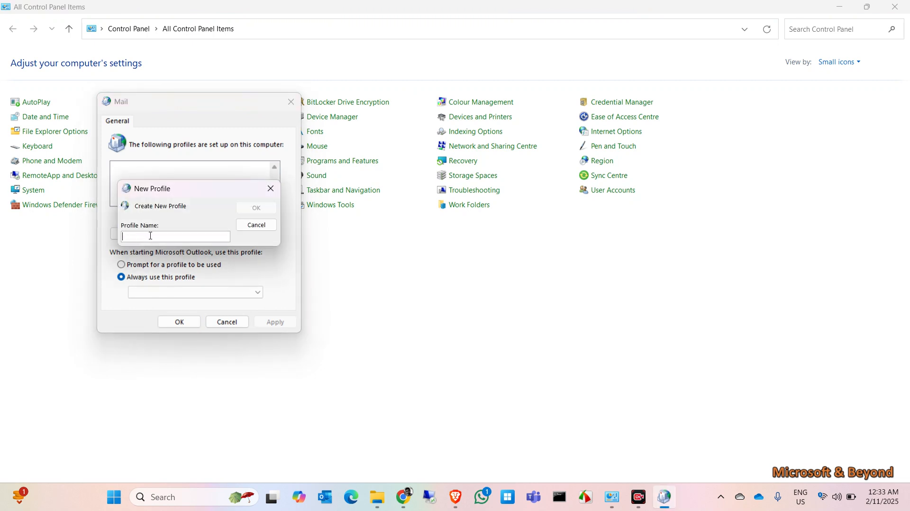
text(outllo)
key(Return)
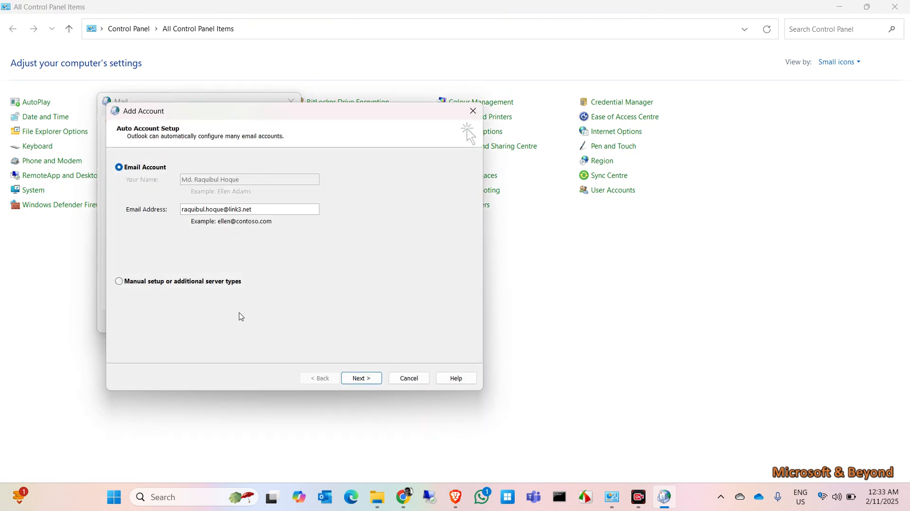
Choose manual setup for a POP or IMAP account.
click(177, 282)
click(361, 377)
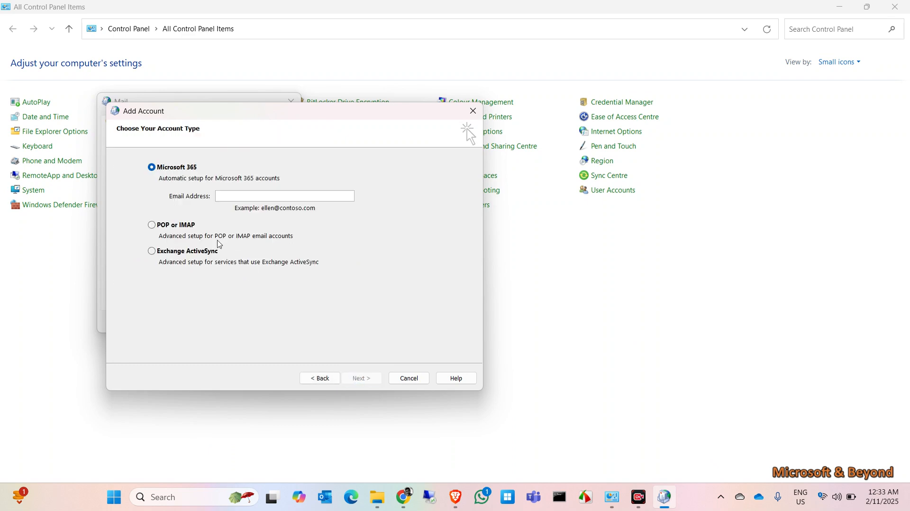
click(180, 224)
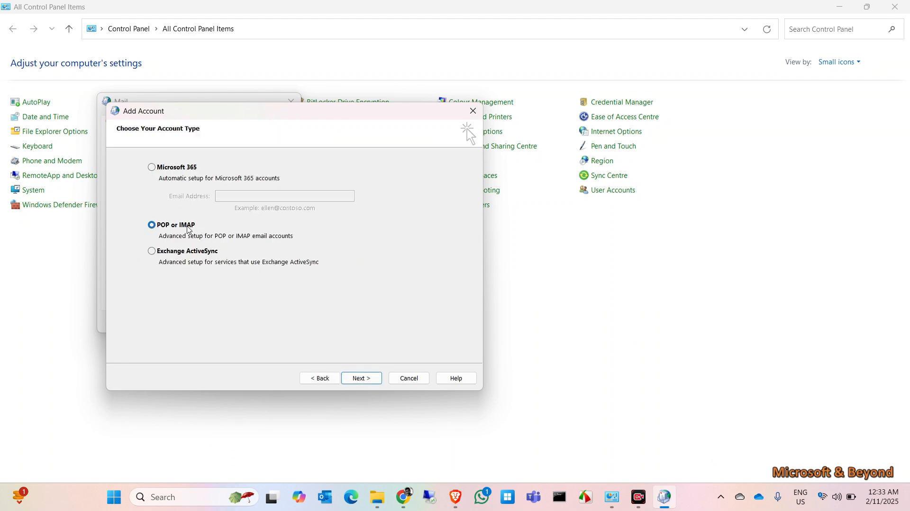
click(361, 377)
Set the account type to IMAP and enter the name zoho and the account's e-mail address.
click(278, 221)
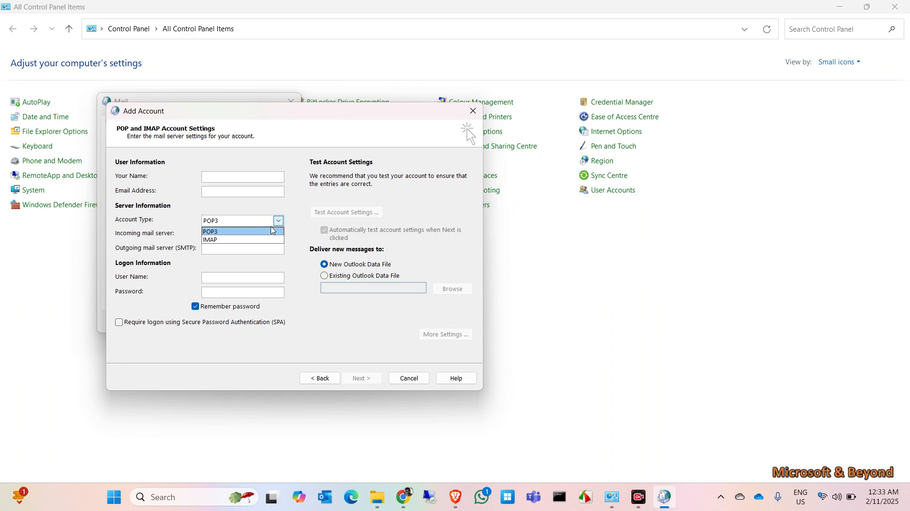
click(252, 240)
click(221, 178)
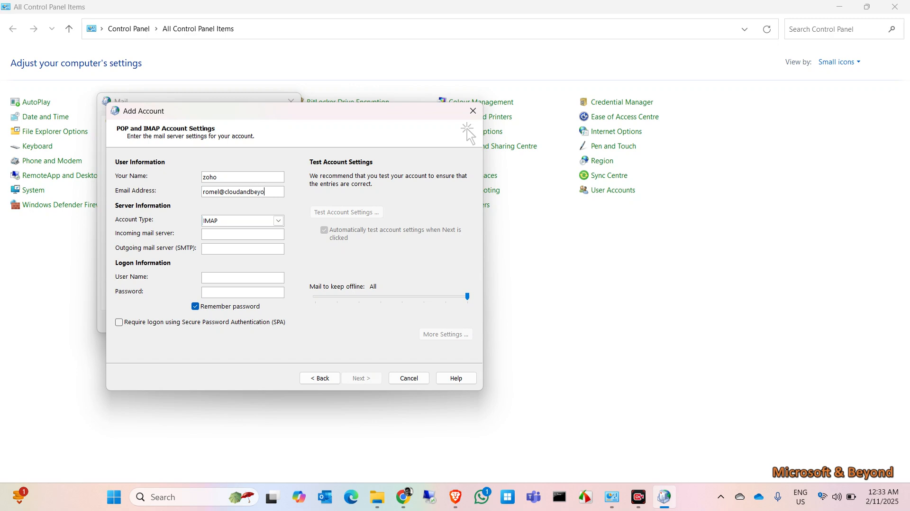
text(ine)
click(255, 234)
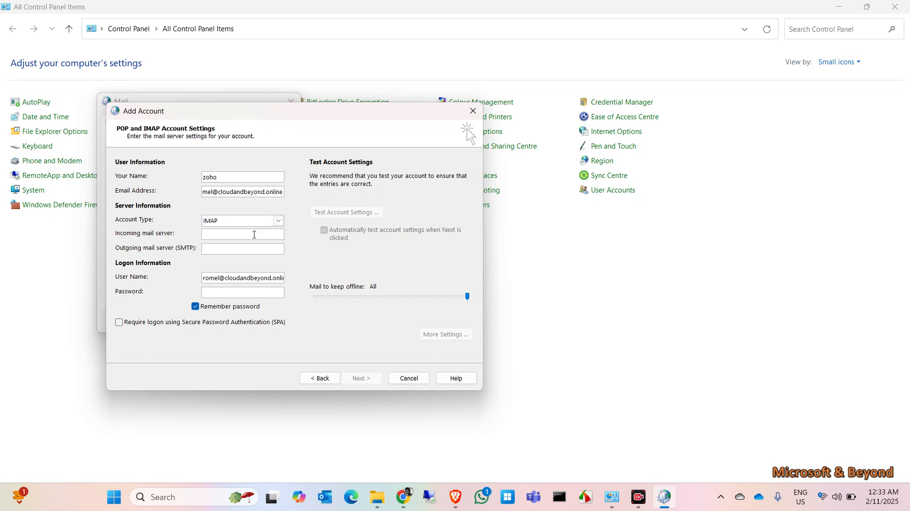
Copy imappro.zoho.com and smtppro.zoho.com from Zoho's help page into the incoming and outgoing server fields.
click(456, 496)
drag(467, 232, 383, 232)
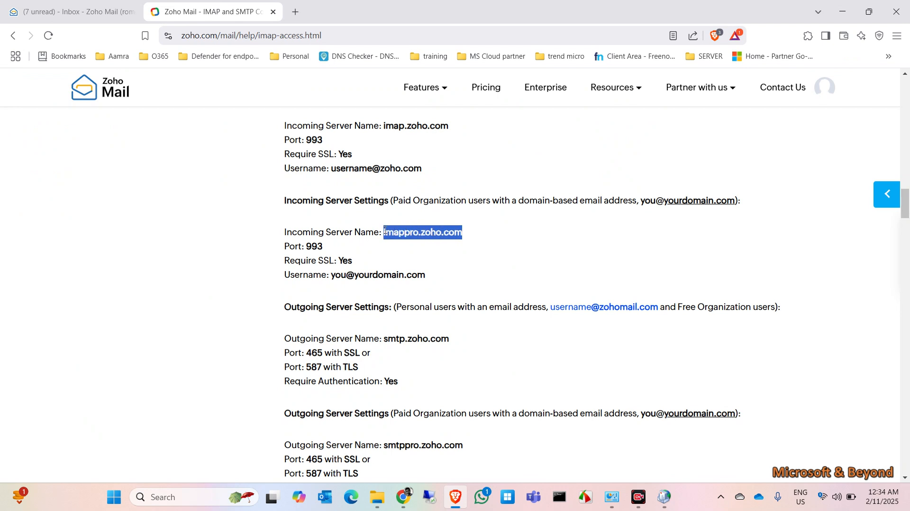
key(ctrl+c)
key(alt+Tab)
key(ctrl+v)
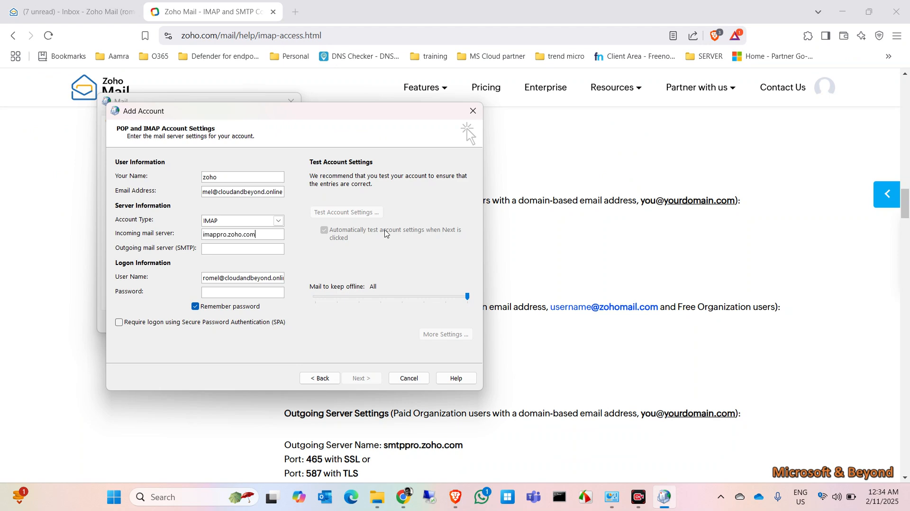
key(alt+Tab)
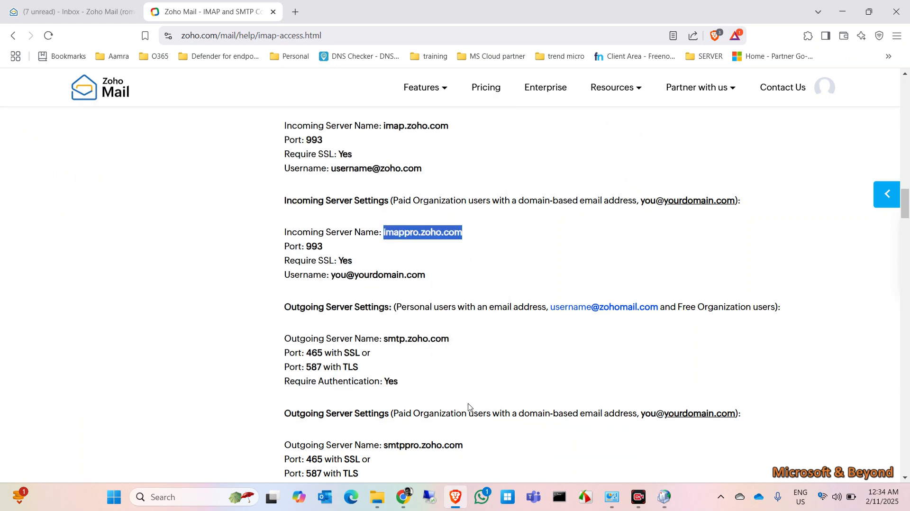
drag(472, 446, 388, 443)
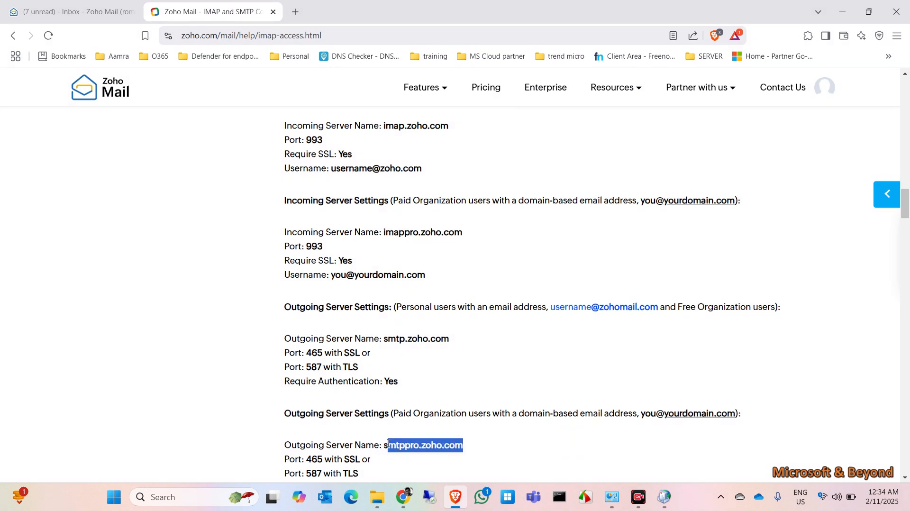
key(alt+Tab)
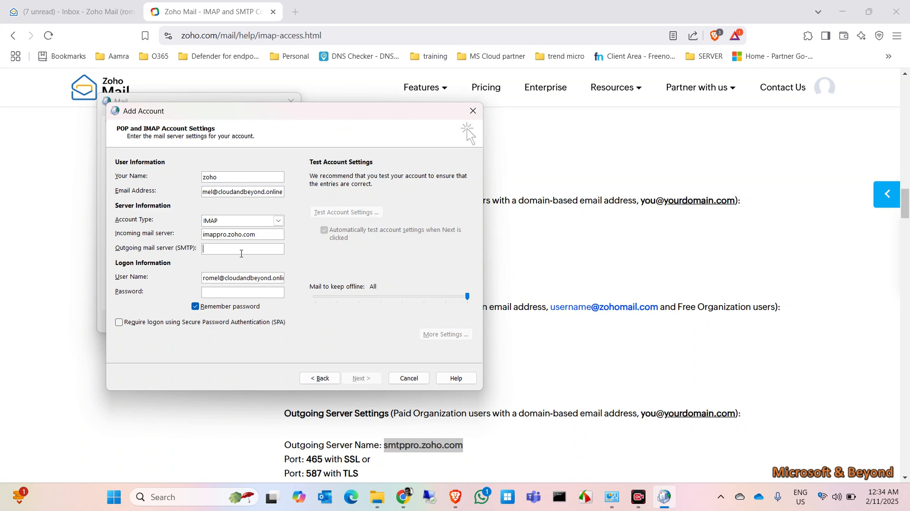
key(ctrl+v)
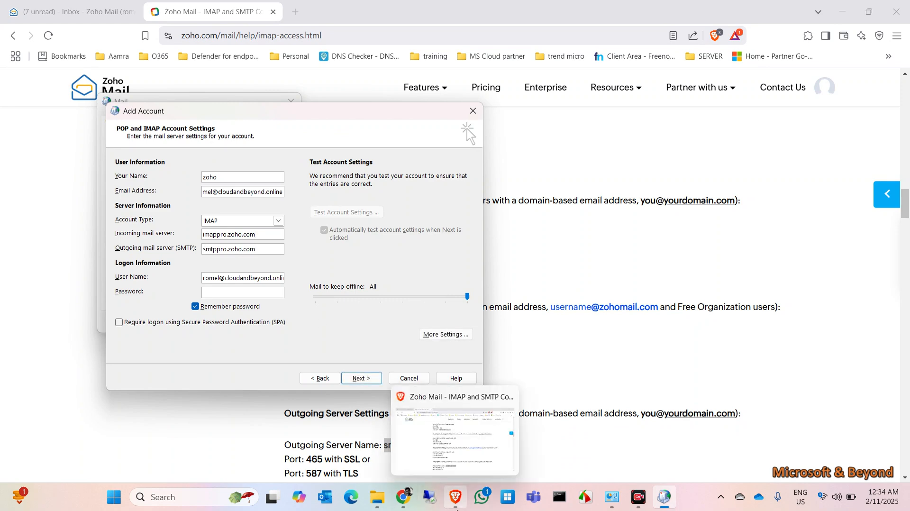
Check Zoho Mail's IMAP settings, then require Secure Password Authentication and open More Settings.
click(456, 503)
click(106, 17)
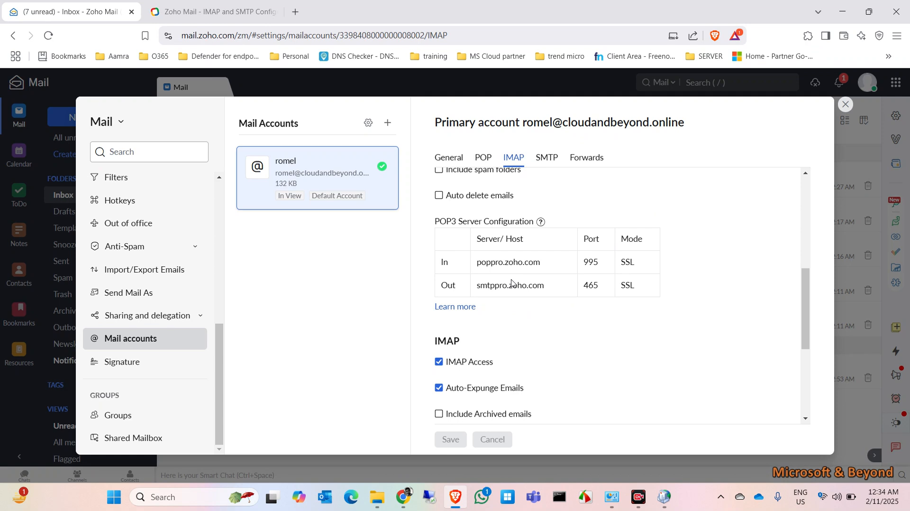
click(664, 497)
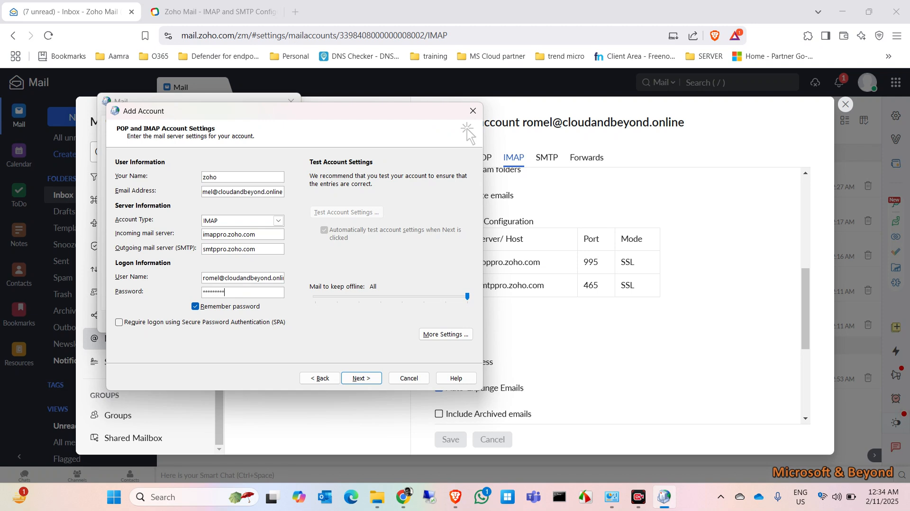
click(248, 321)
click(429, 335)
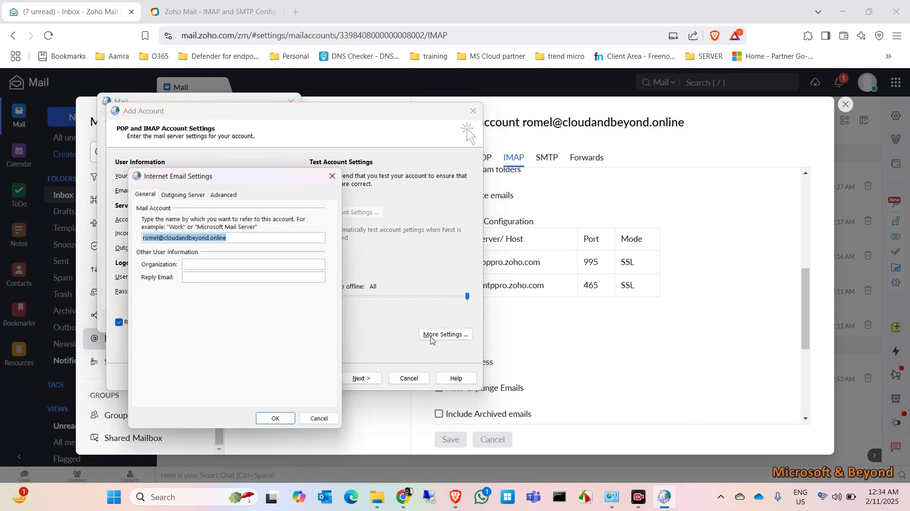
Require outgoing server authentication and use SSL/TLS encryption for both incoming and outgoing servers.
click(175, 191)
click(161, 206)
click(215, 192)
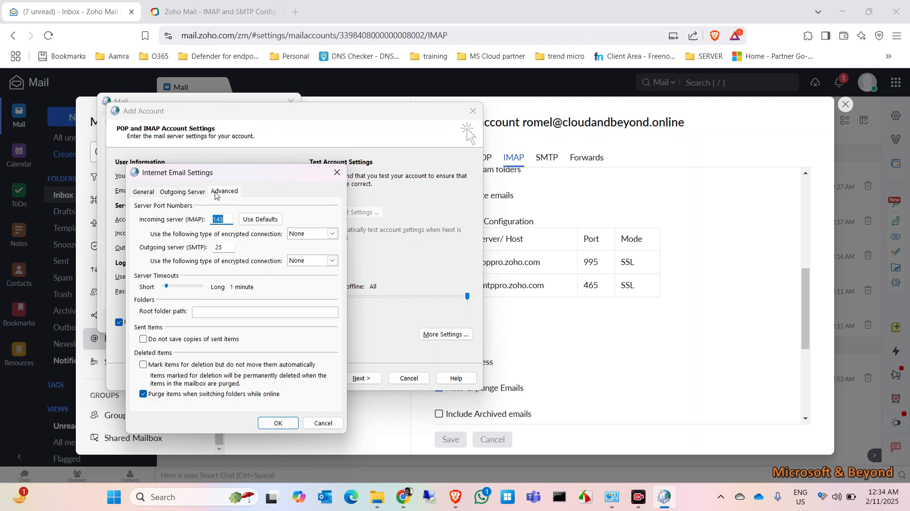
click(332, 234)
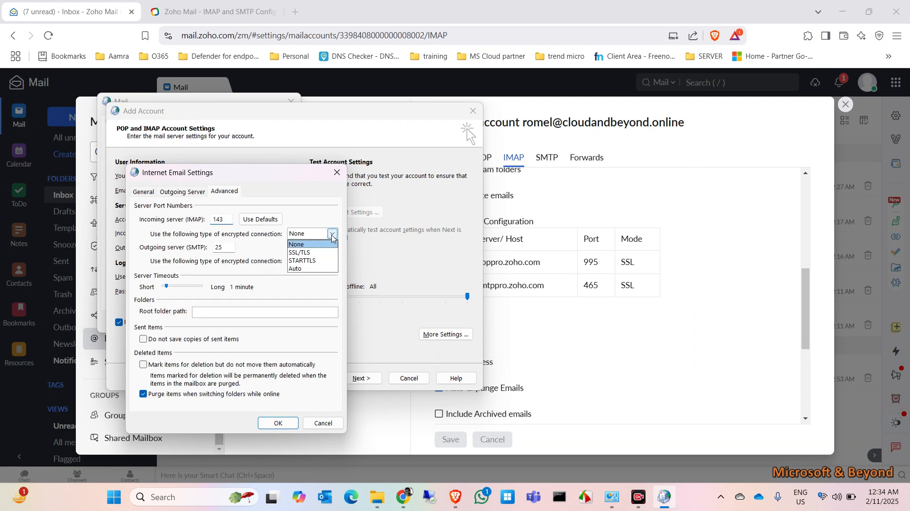
click(302, 253)
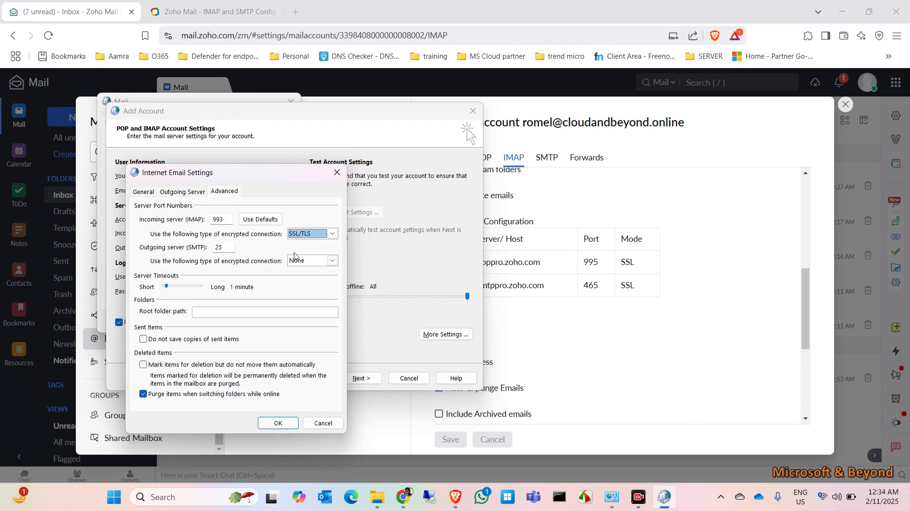
click(333, 261)
click(319, 280)
Change the outgoing SMTP port from 25 to 465, as Zoho's help page lists, and save.
click(209, 250)
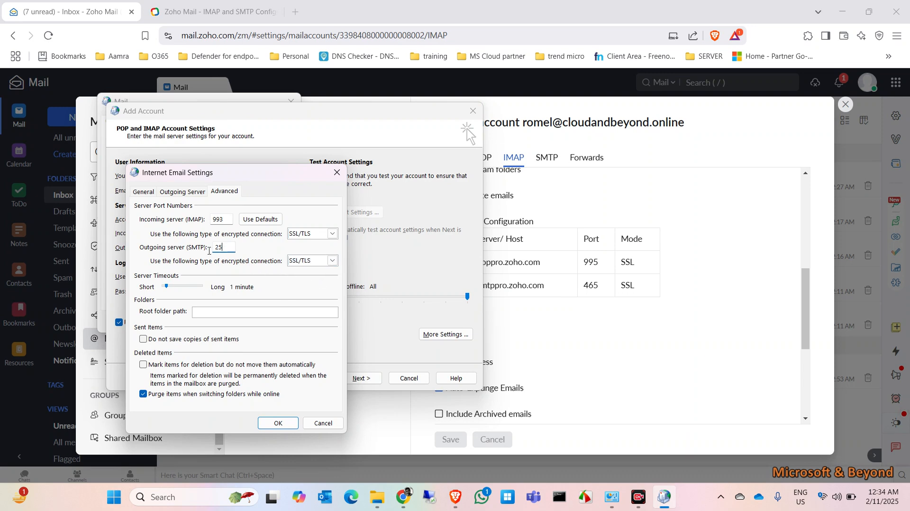
click(455, 497)
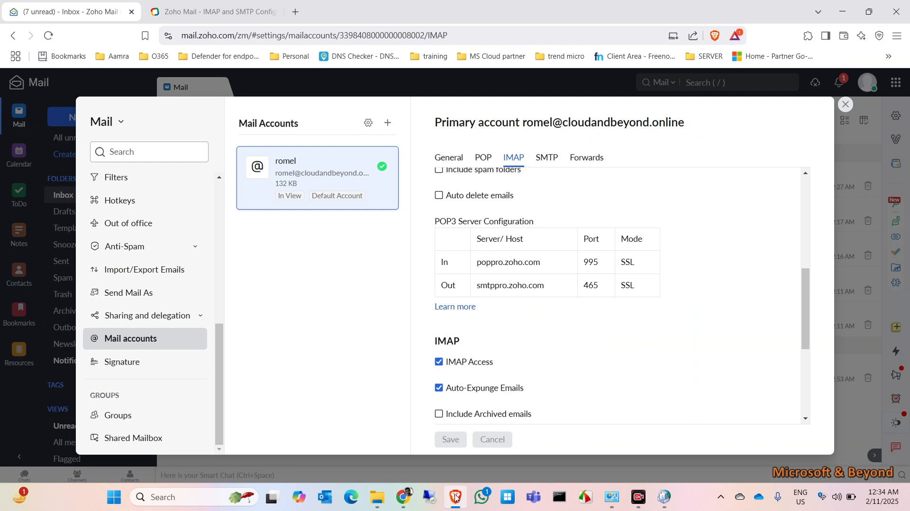
click(232, 8)
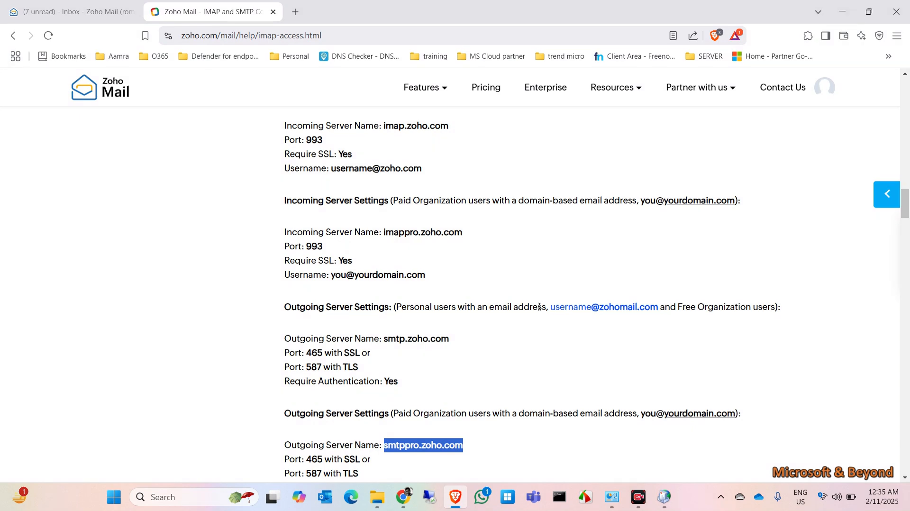
scroll(539, 309, down, 1)
click(846, 16)
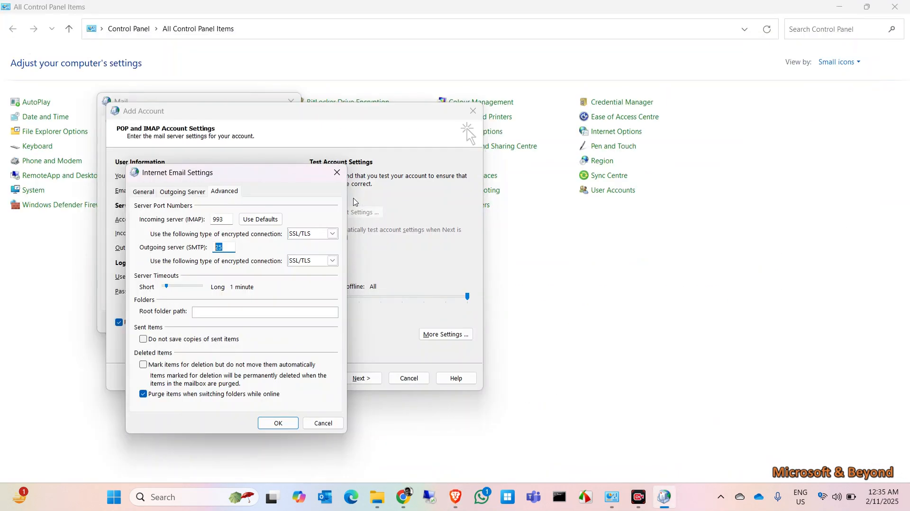
text(465)
click(277, 422)
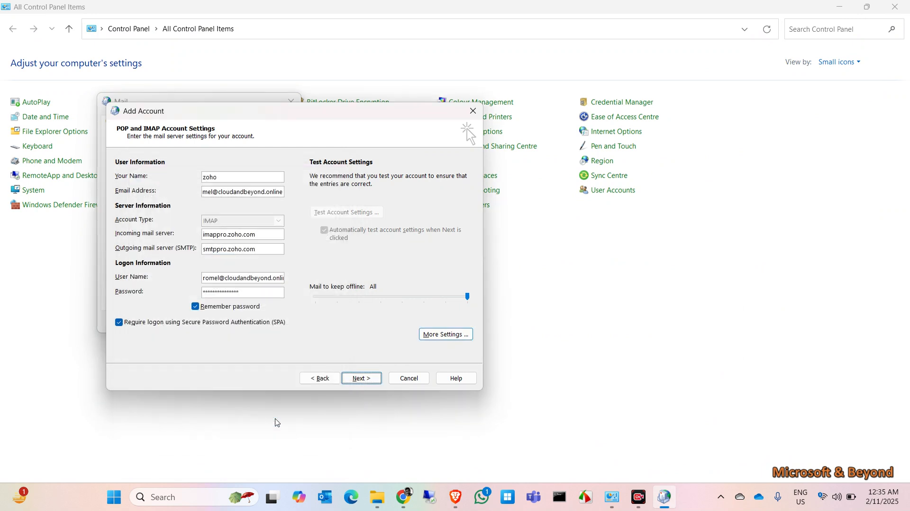
Pass the account connection tests, finish setup, close the Mail dialog and launch Outlook.
click(366, 379)
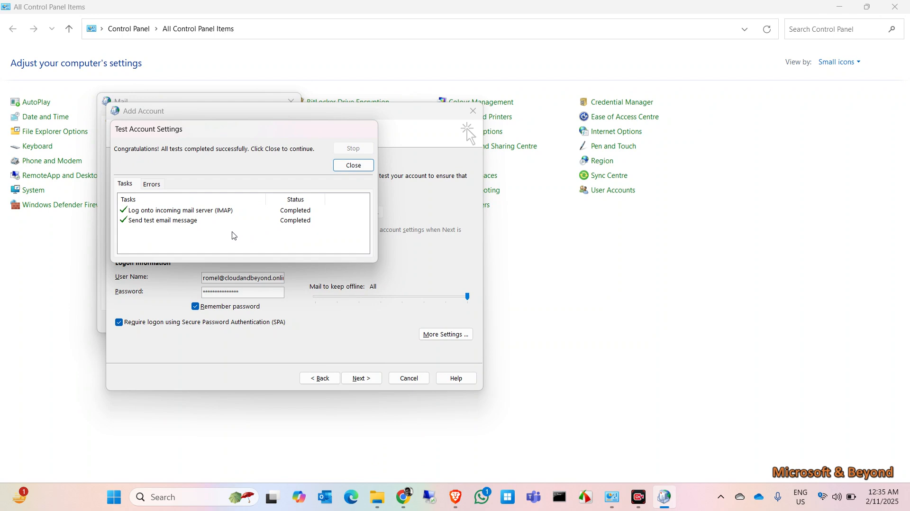
click(350, 168)
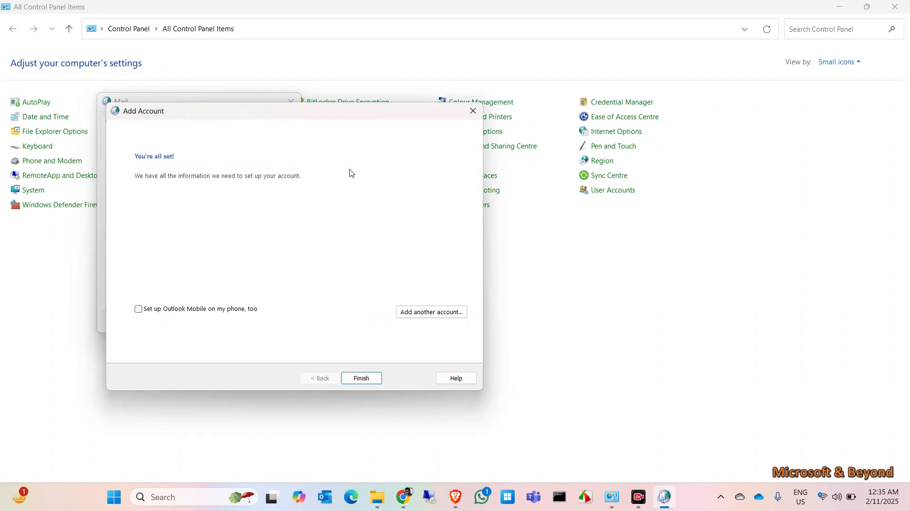
click(362, 378)
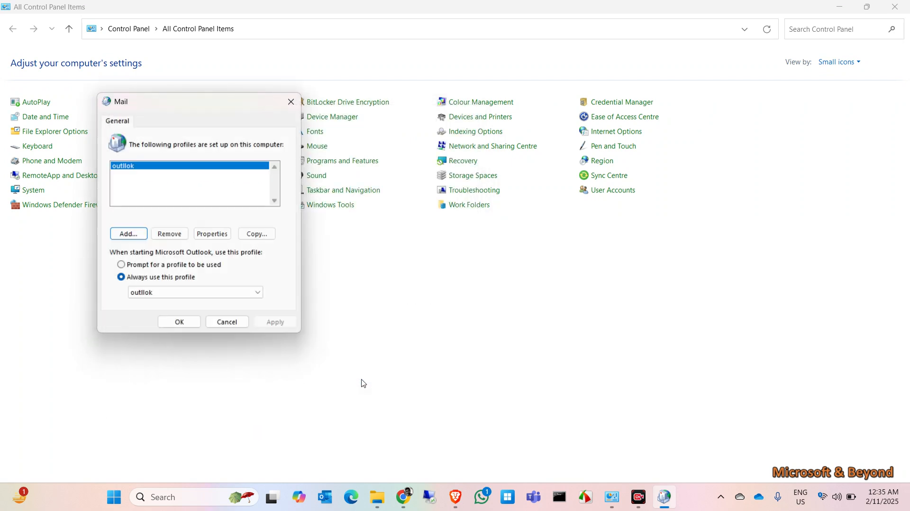
click(179, 322)
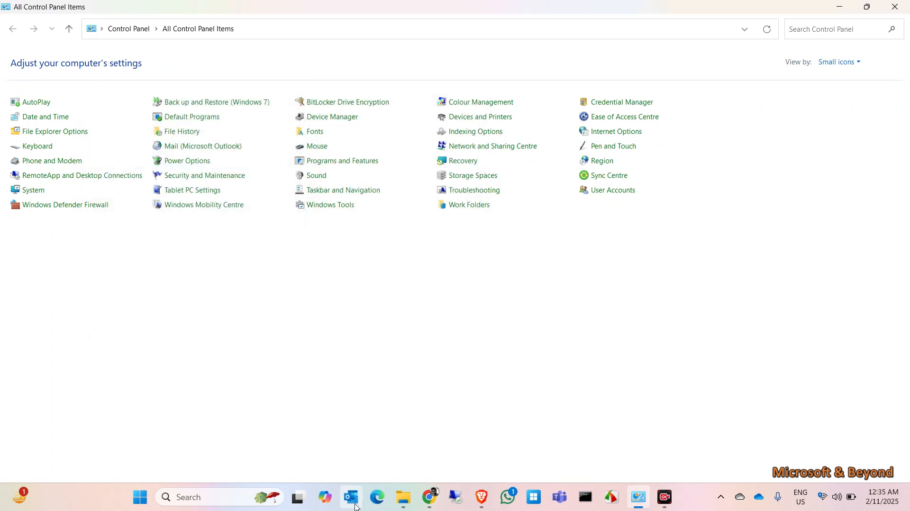
click(348, 497)
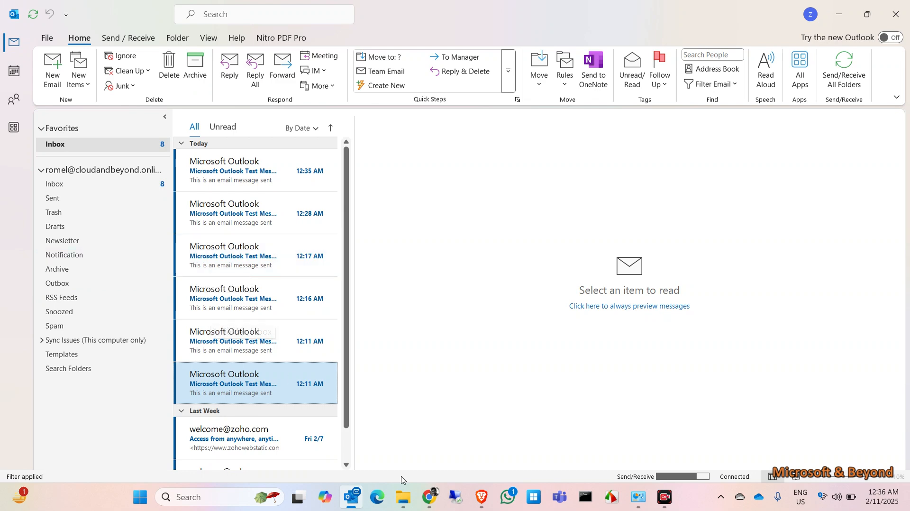
Close Zoho Mail's settings to see the six Outlook test messages in the inbox, then return to Outlook.
click(483, 497)
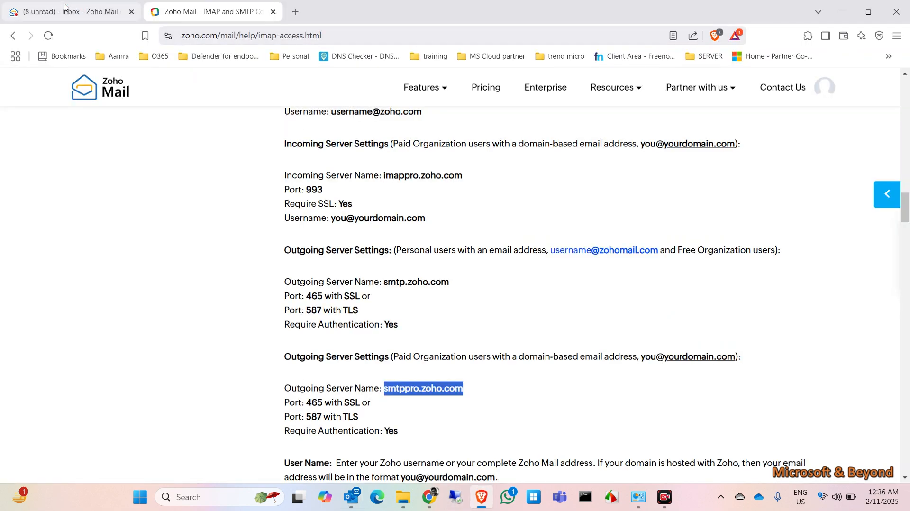
click(71, 9)
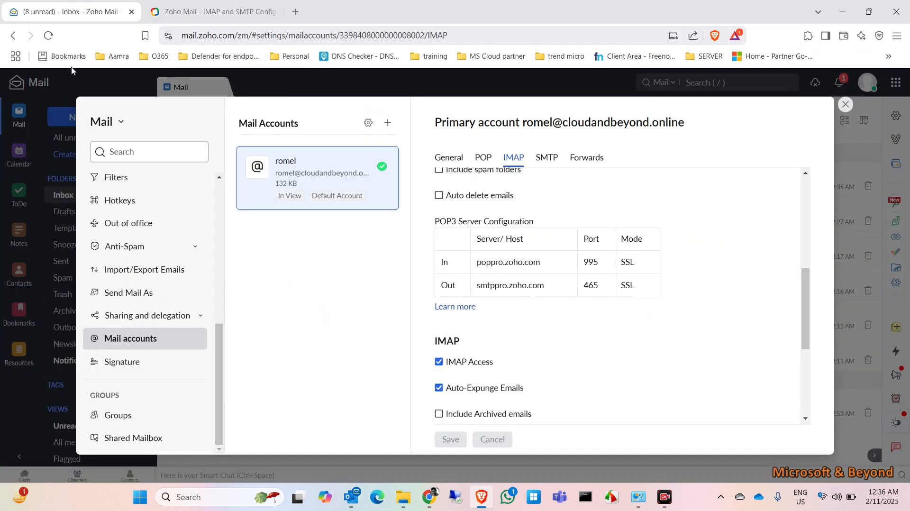
click(845, 104)
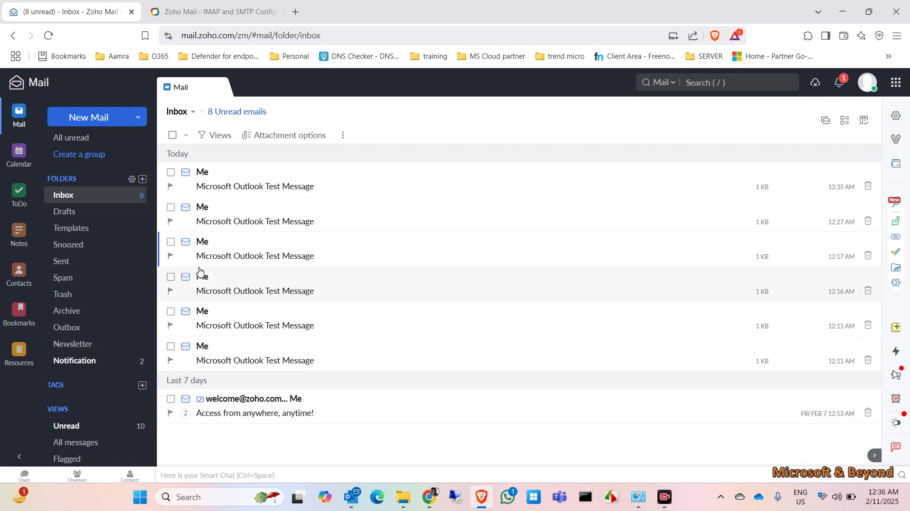
click(351, 497)
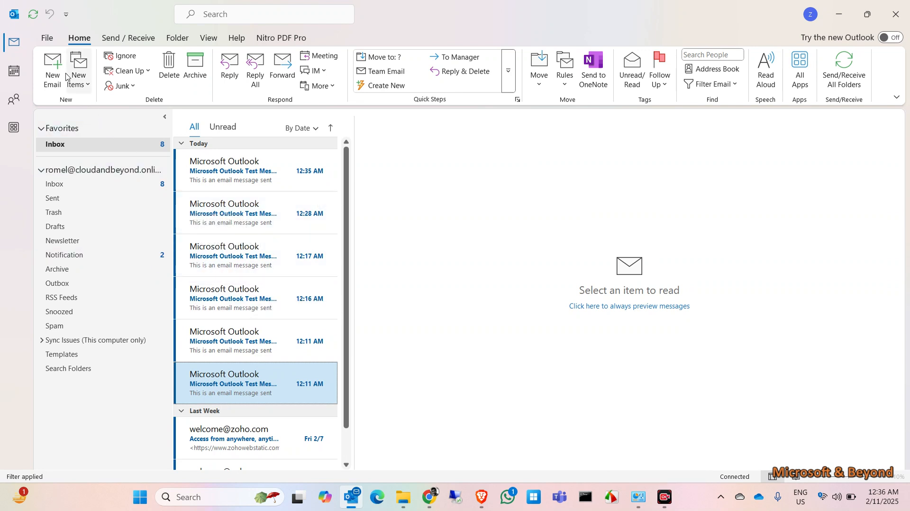
click(48, 39)
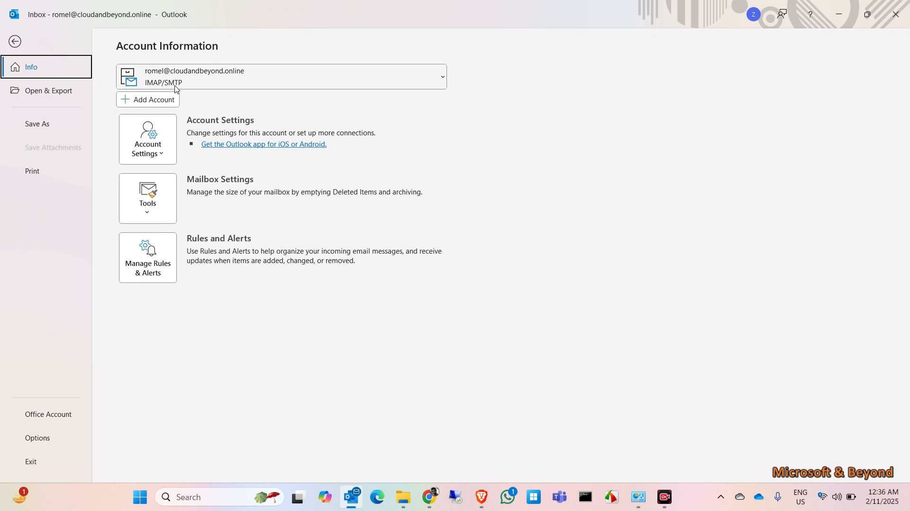
click(15, 43)
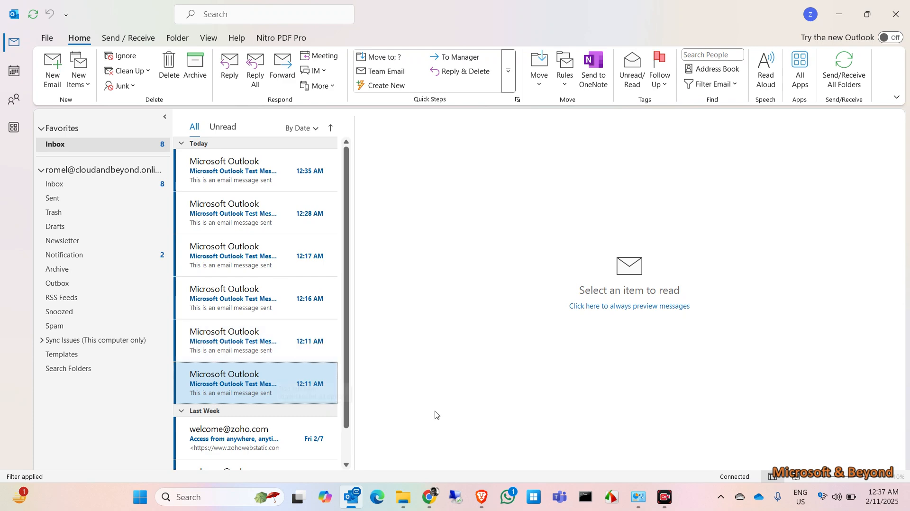
click(481, 497)
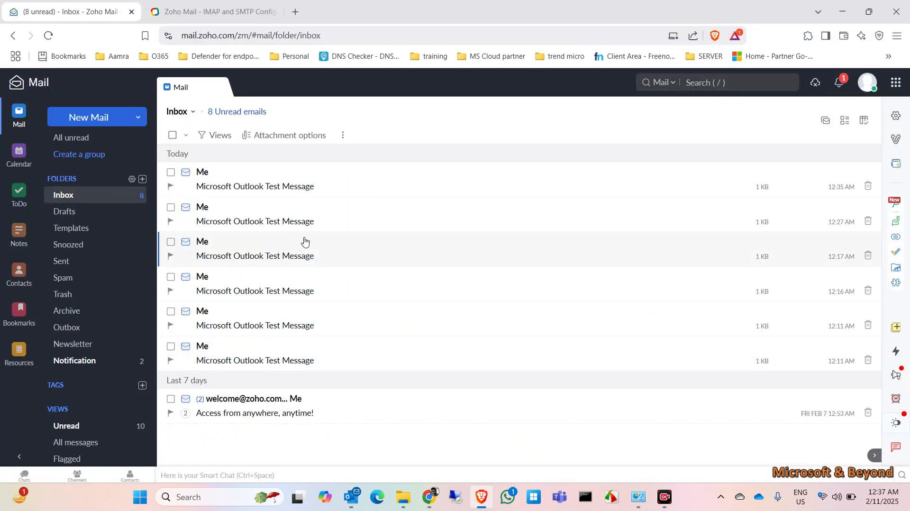
click(211, 11)
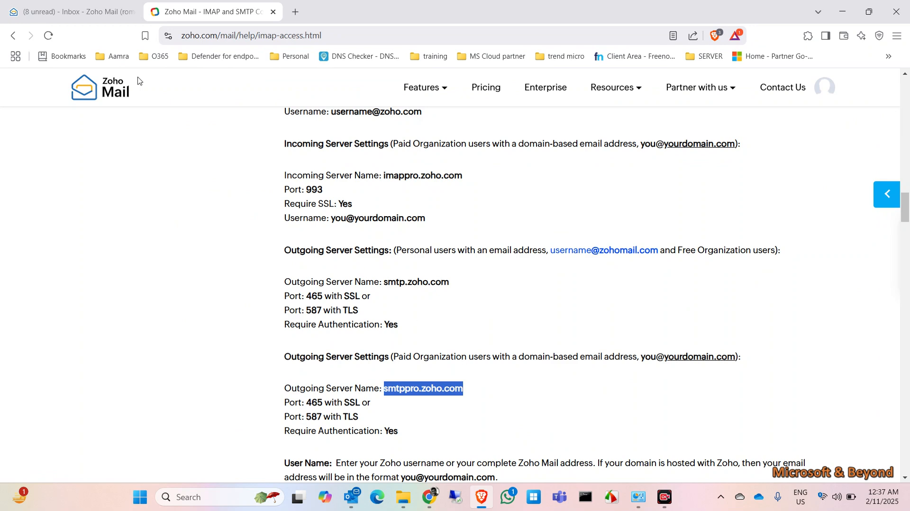
click(71, 18)
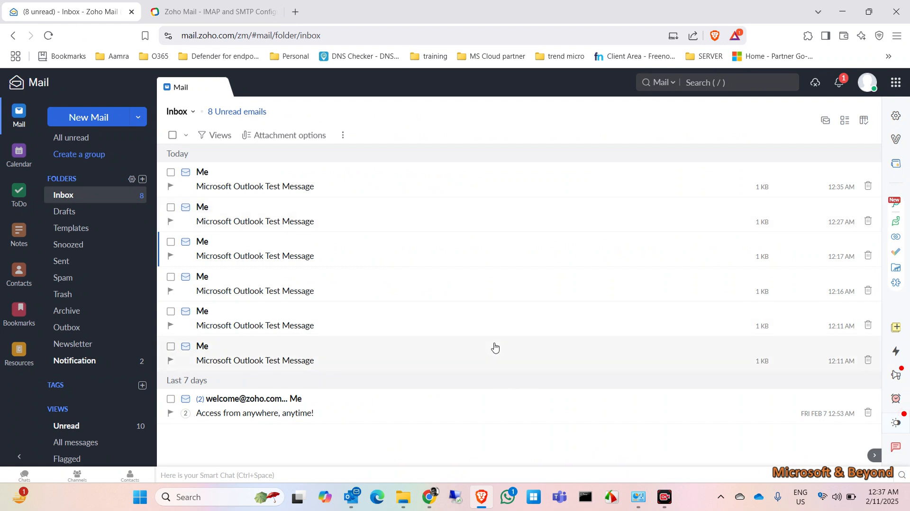
mouse_move(353, 497)
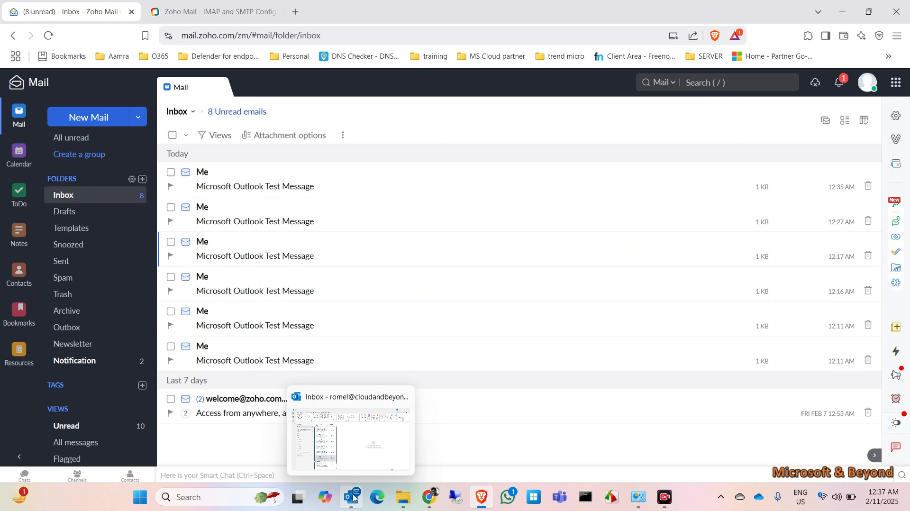
click(354, 498)
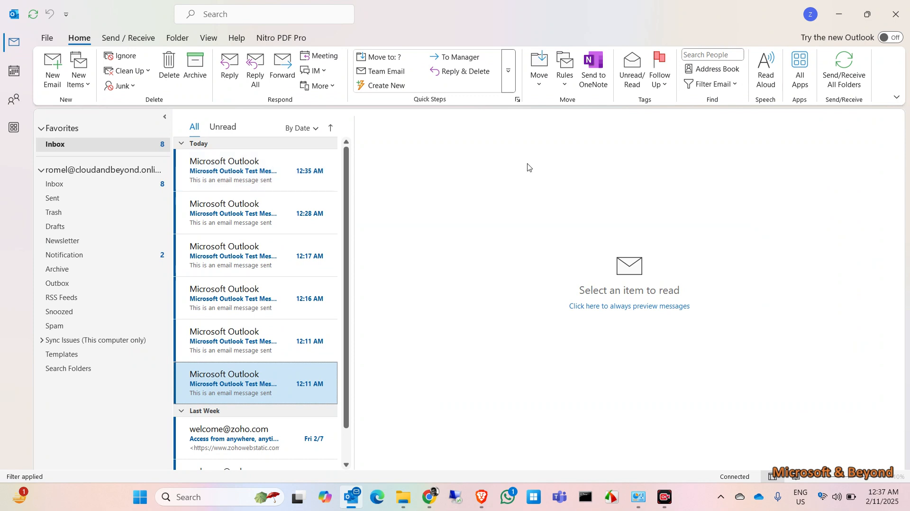